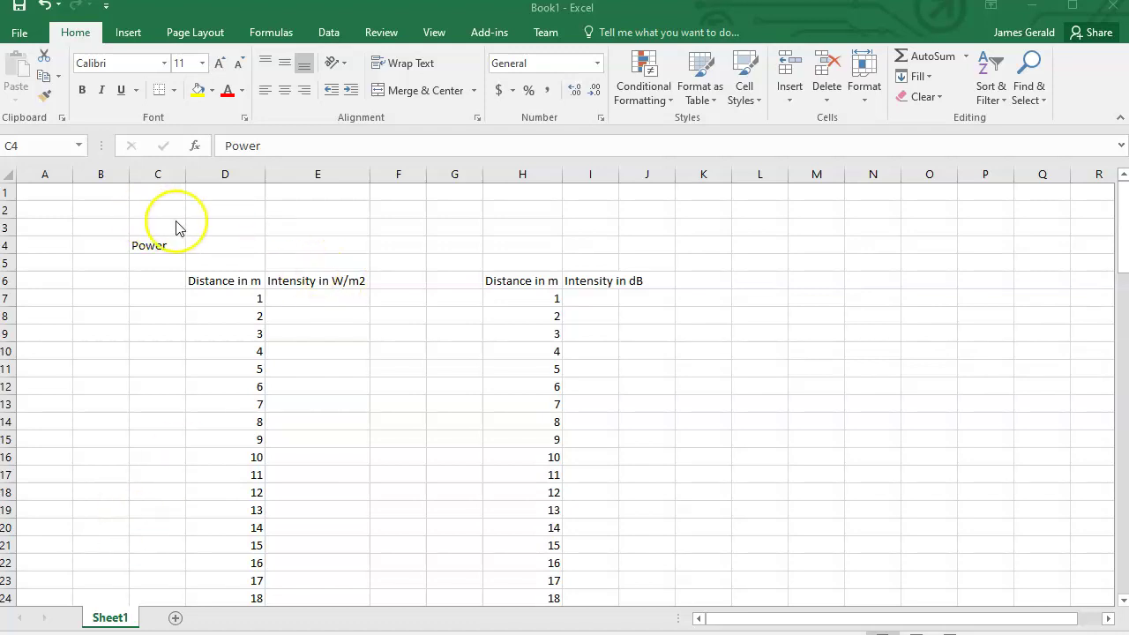
# - Enter =200/1000 in D4 so the power cell reads 0.2
pyautogui.click(216, 244)
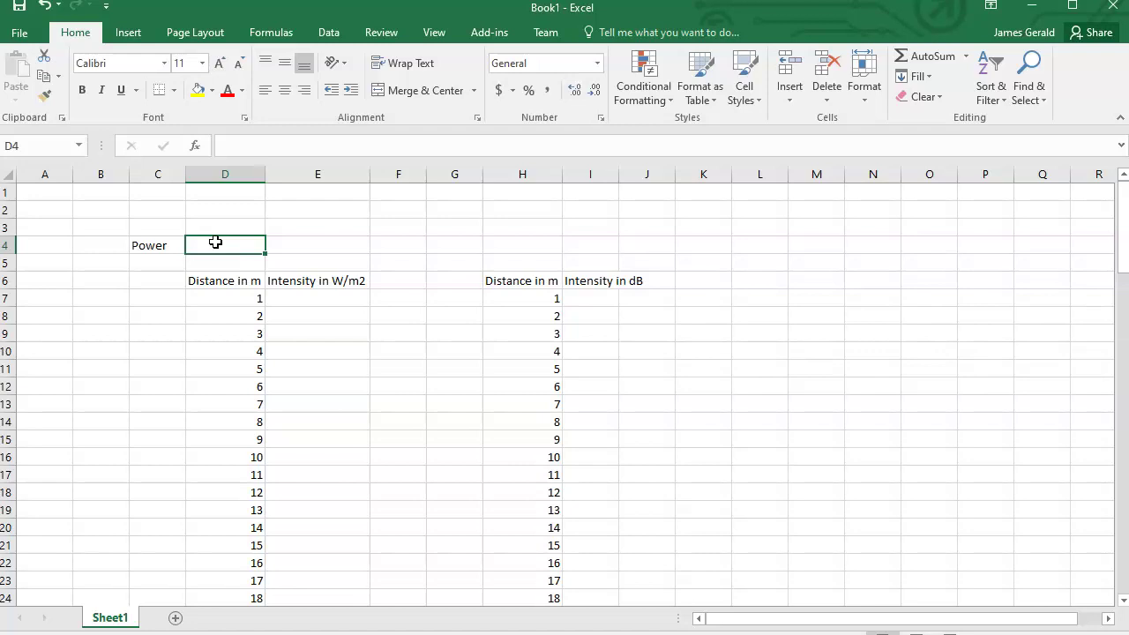
pyautogui.write('=200/1000')
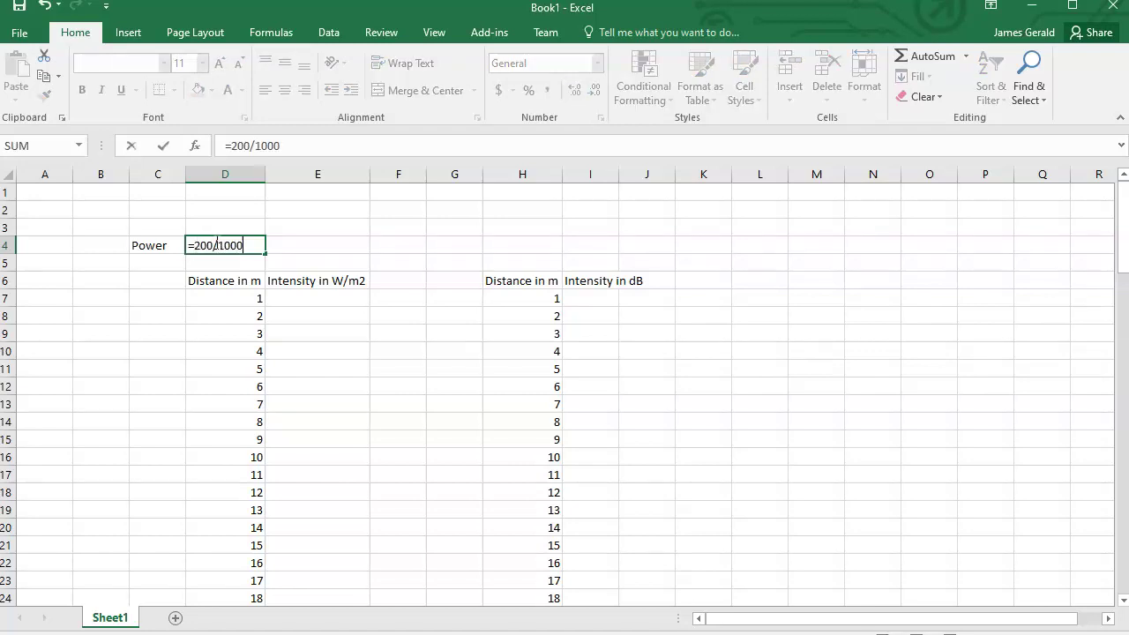
pyautogui.press('Return')
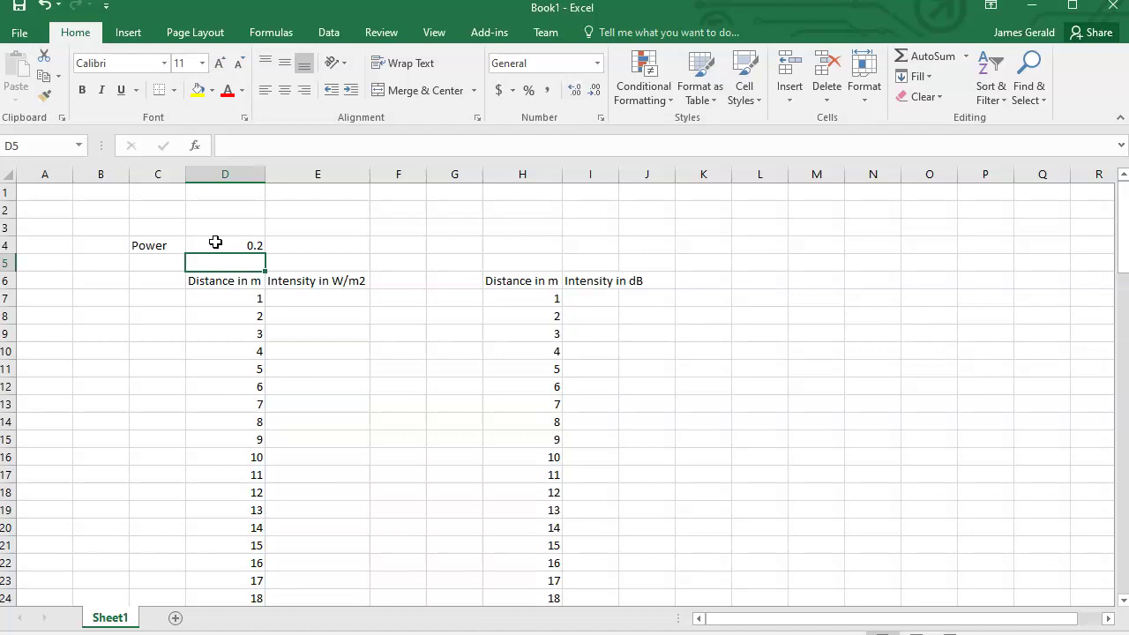
pyautogui.scroll(-20, 188, 402)
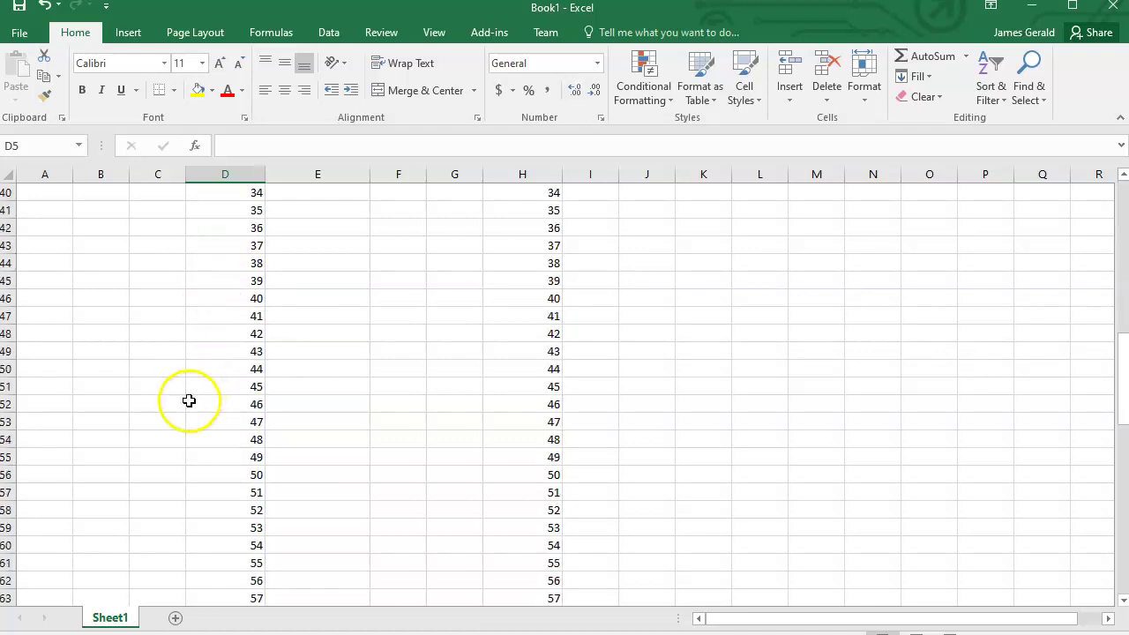
pyautogui.scroll(-3, 188, 402)
pyautogui.scroll(20, 188, 402)
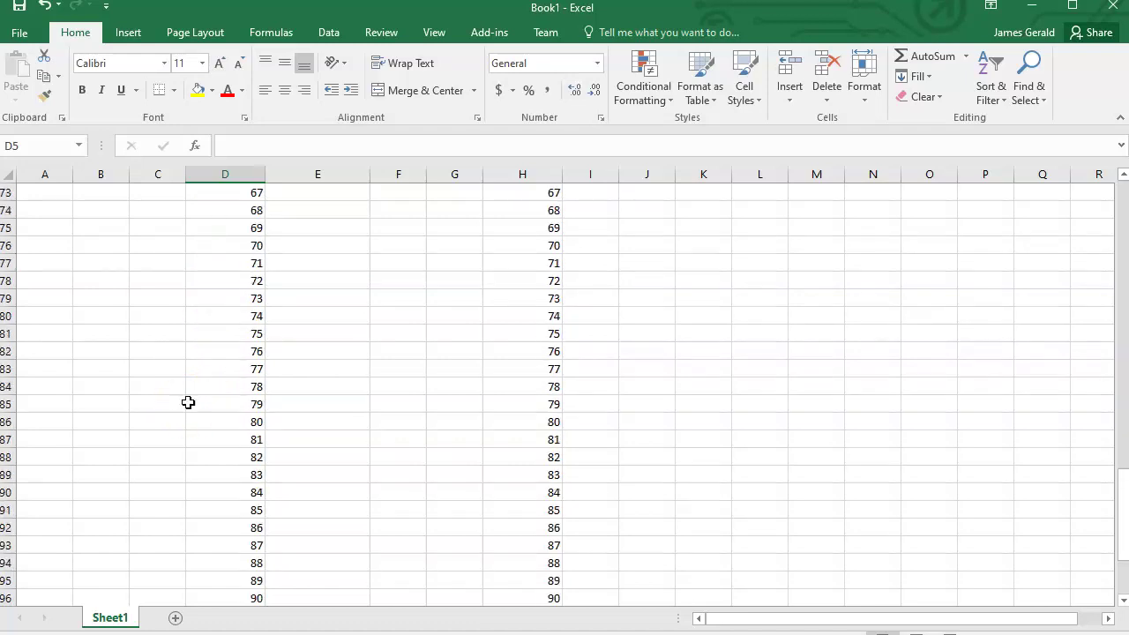
pyautogui.scroll(6, 188, 402)
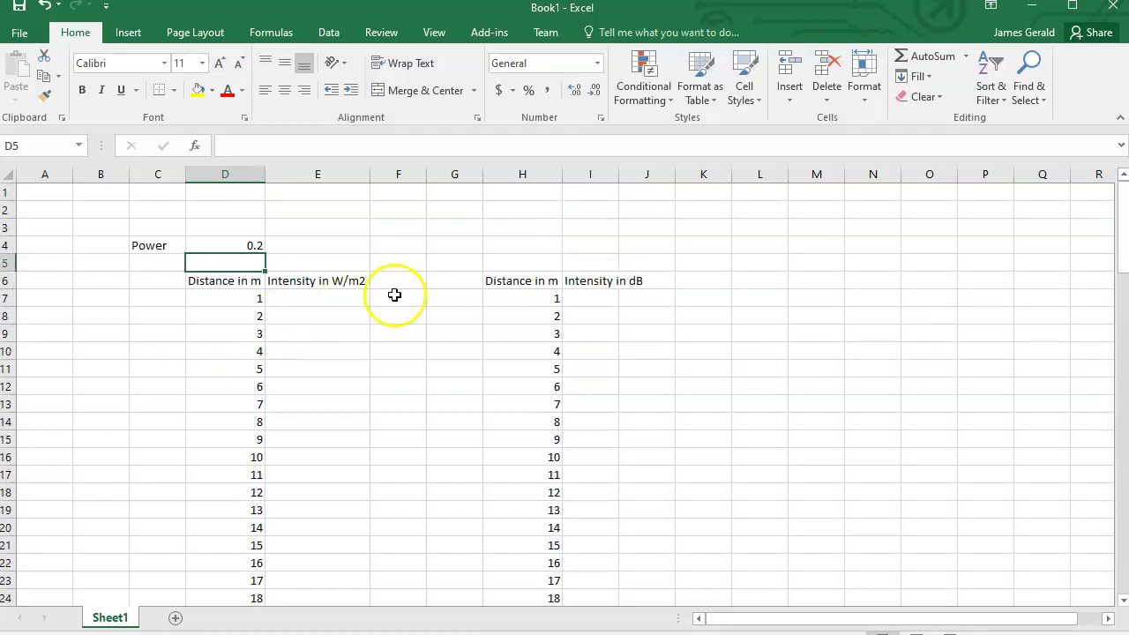
# - Enter =D4/(4/3*PI()*D7^2) in E7 to compute the 1 m intensity
pyautogui.click(322, 297)
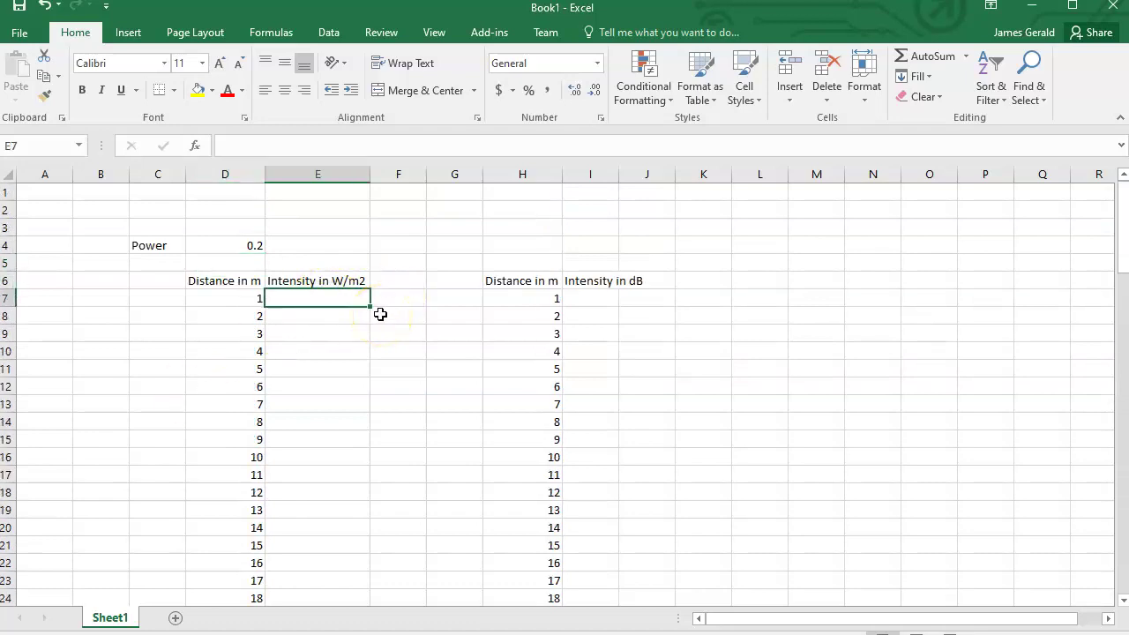
pyautogui.write('=')
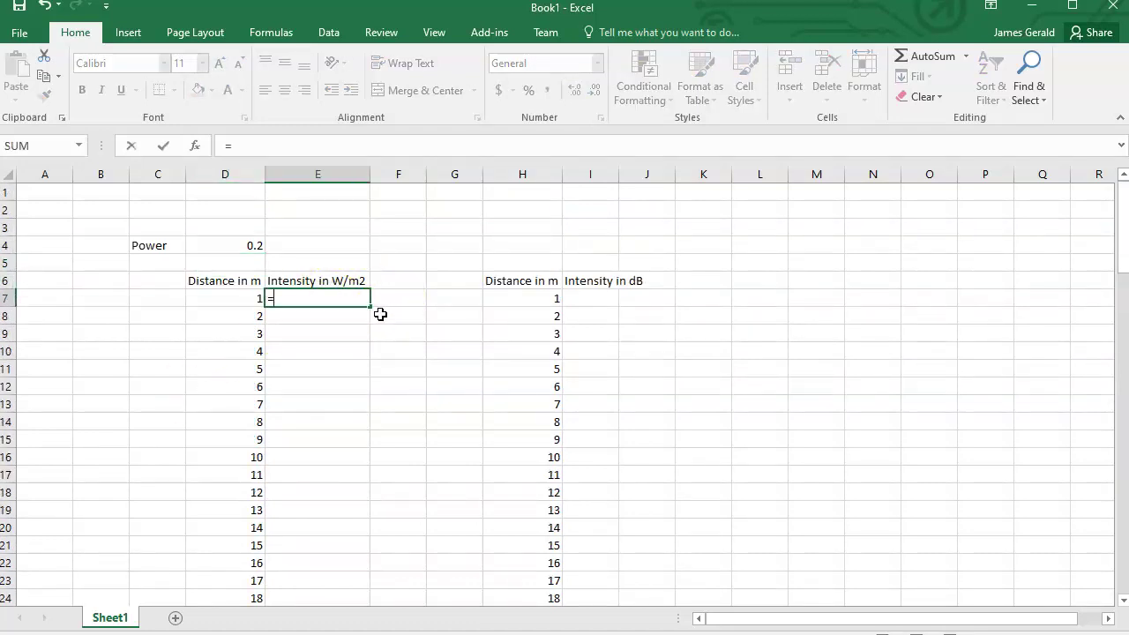
pyautogui.click(235, 246)
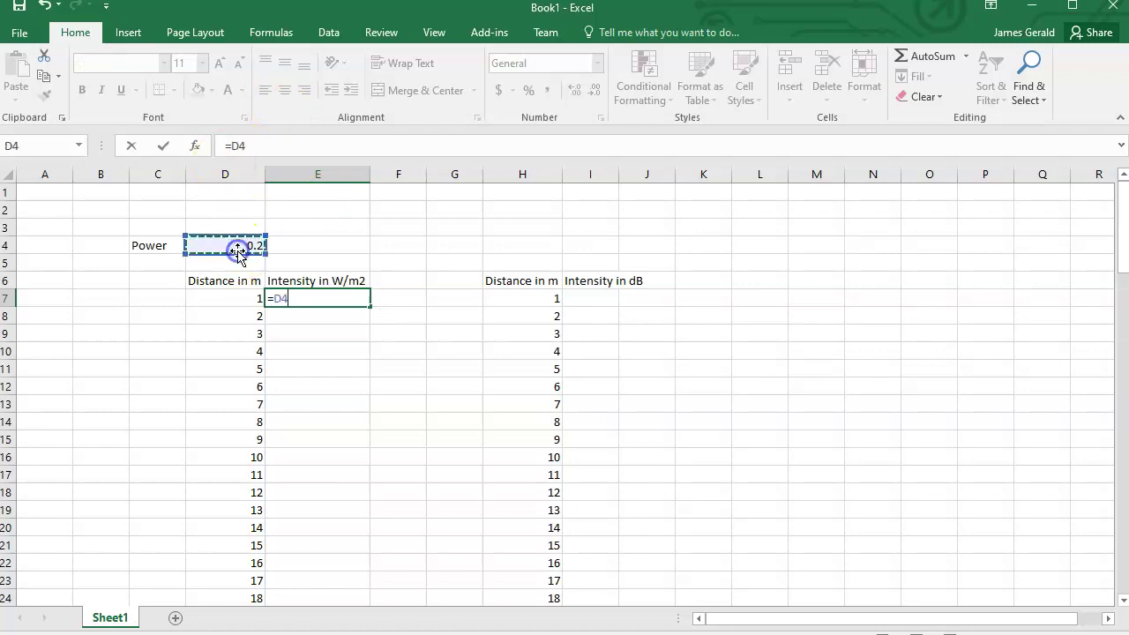
pyautogui.click(271, 143)
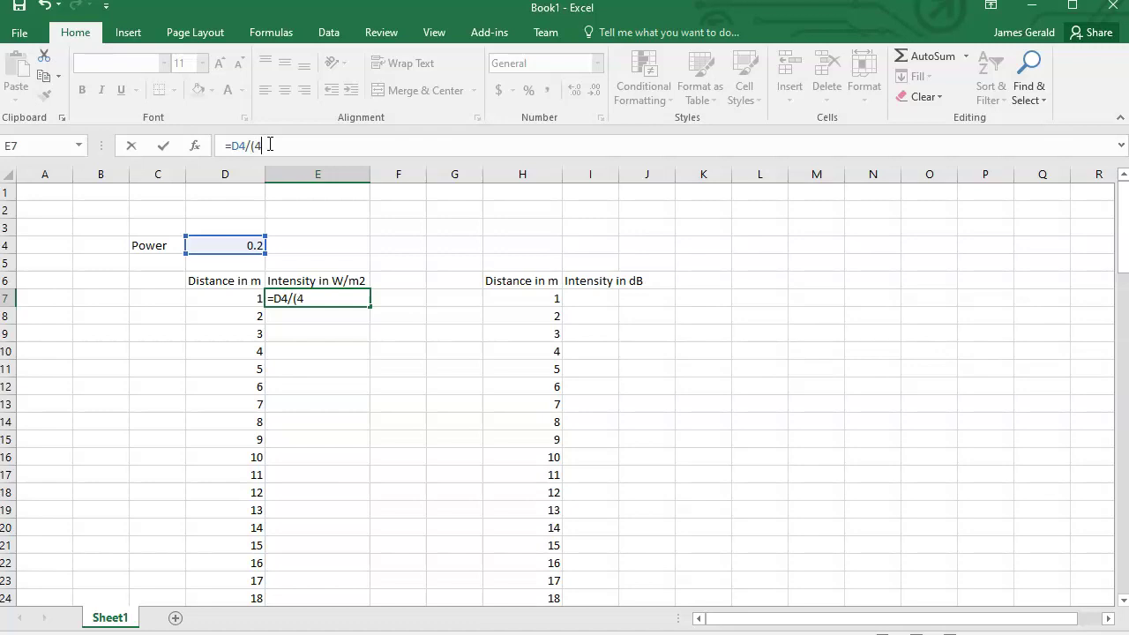
pyautogui.write('/(4/3*pi()*')
pyautogui.click(233, 298)
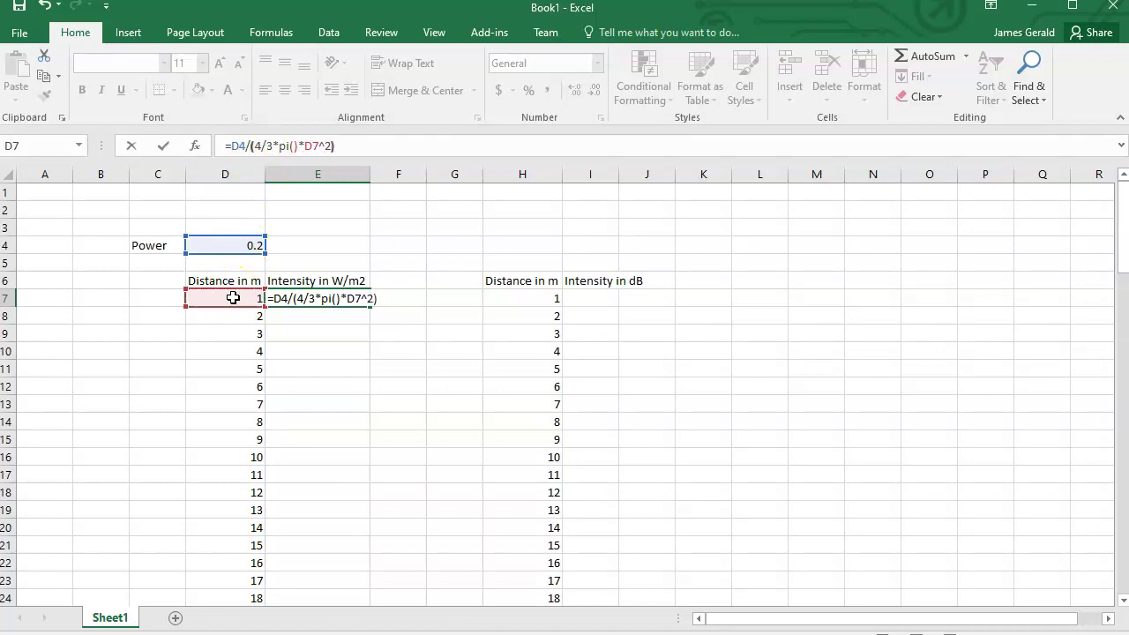
pyautogui.write('^2)')
pyautogui.press('Return')
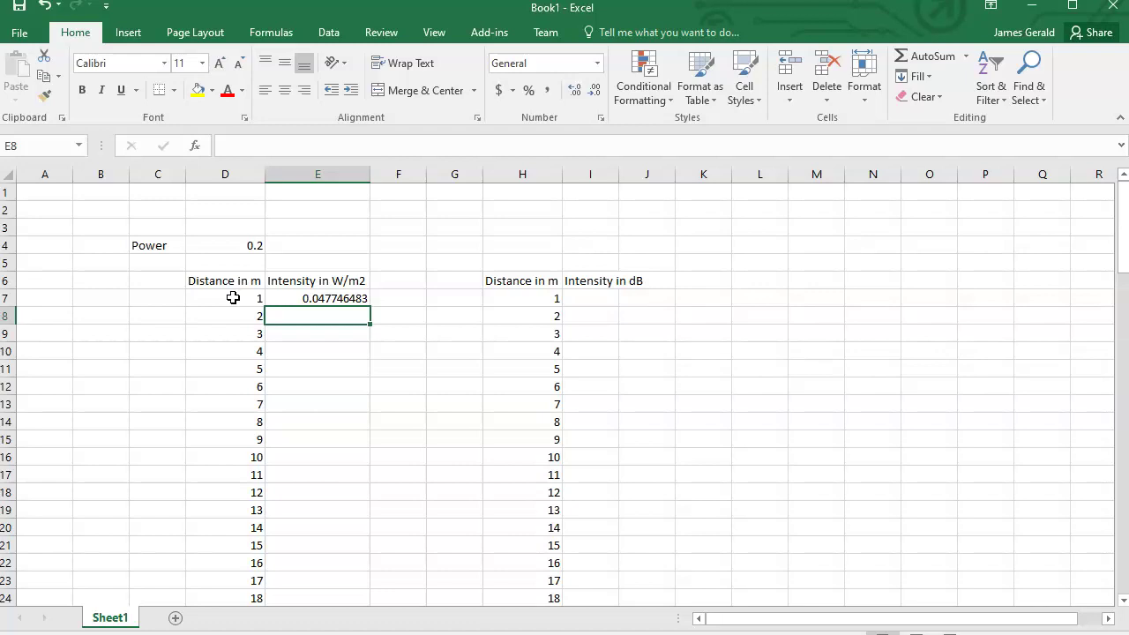
# - Make E7's power reference absolute as $D$4, giving 0.047746483
pyautogui.press('Up')
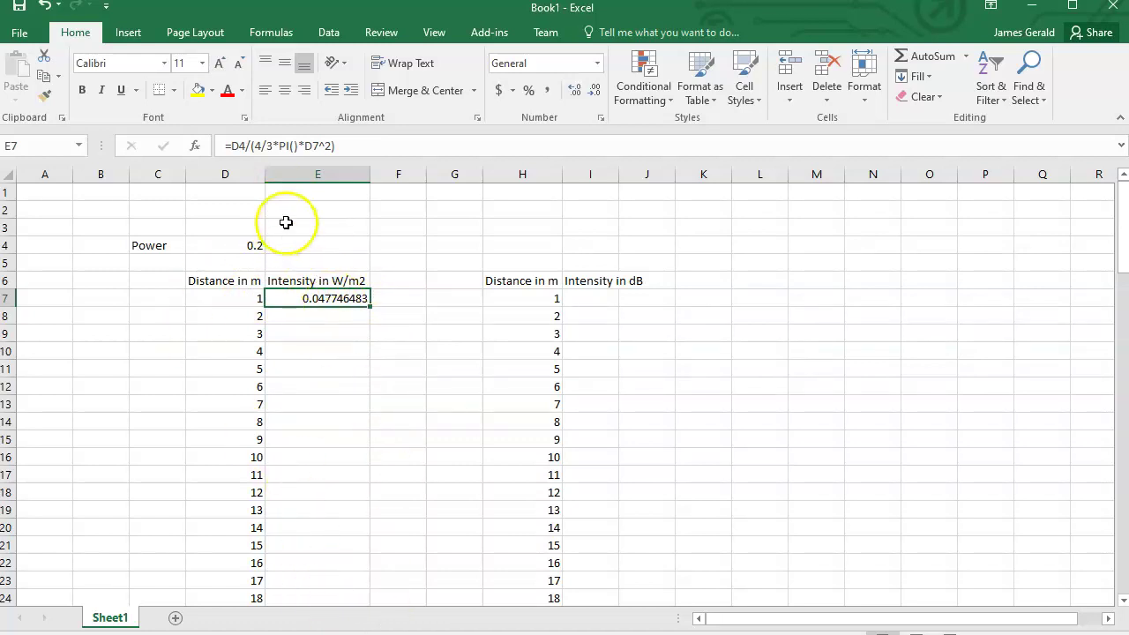
pyautogui.click(233, 145)
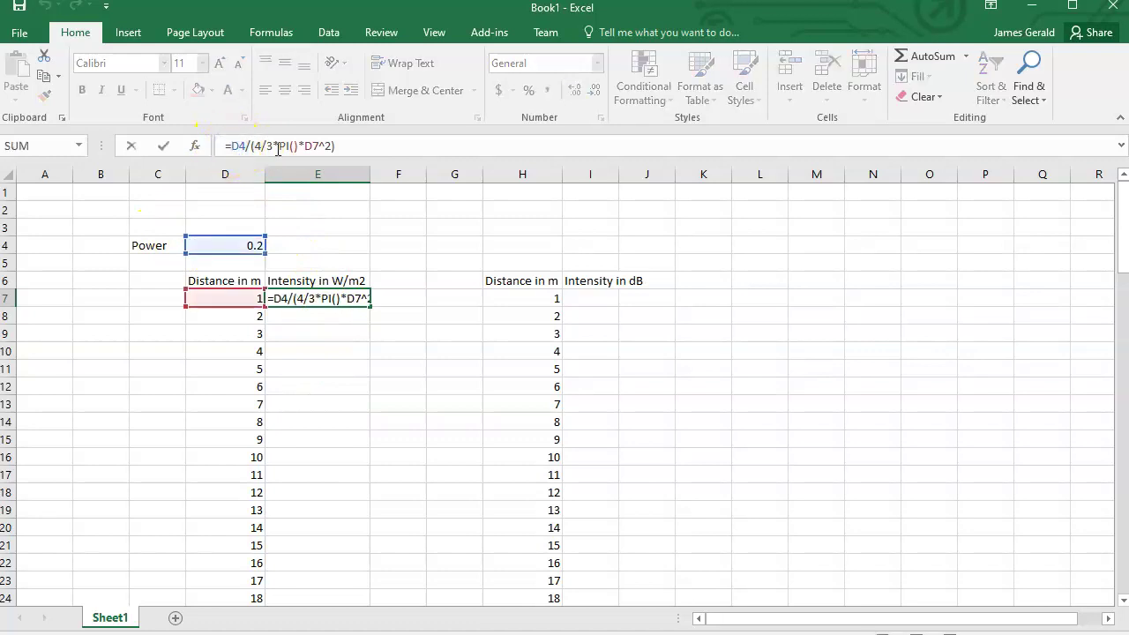
pyautogui.write('$')
pyautogui.press('Right')
pyautogui.write('$')
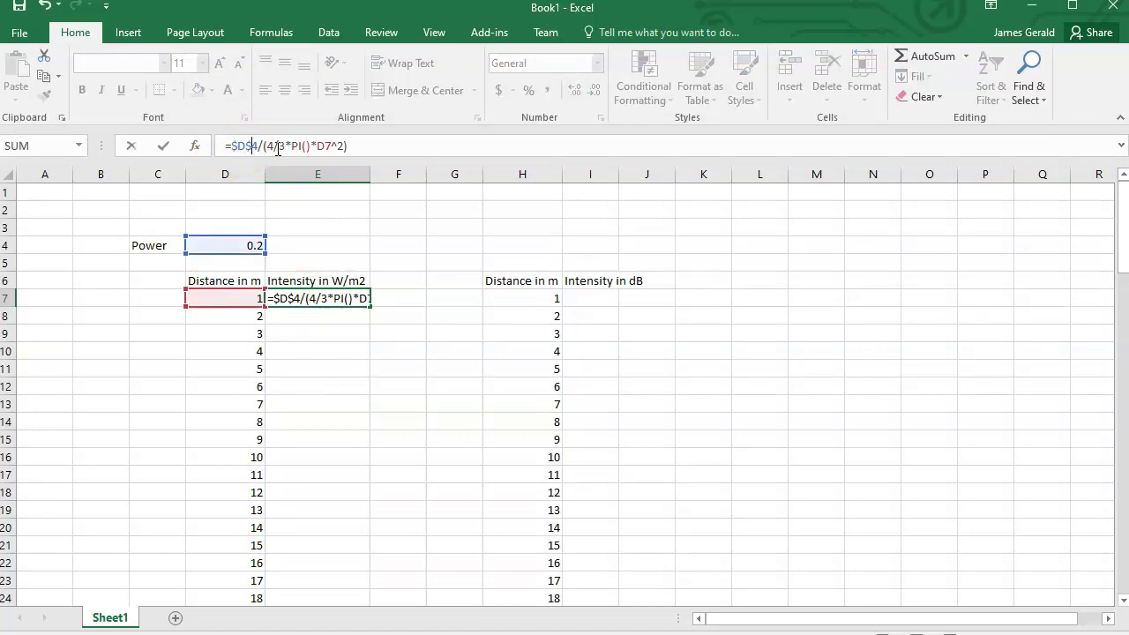
pyautogui.press('Return')
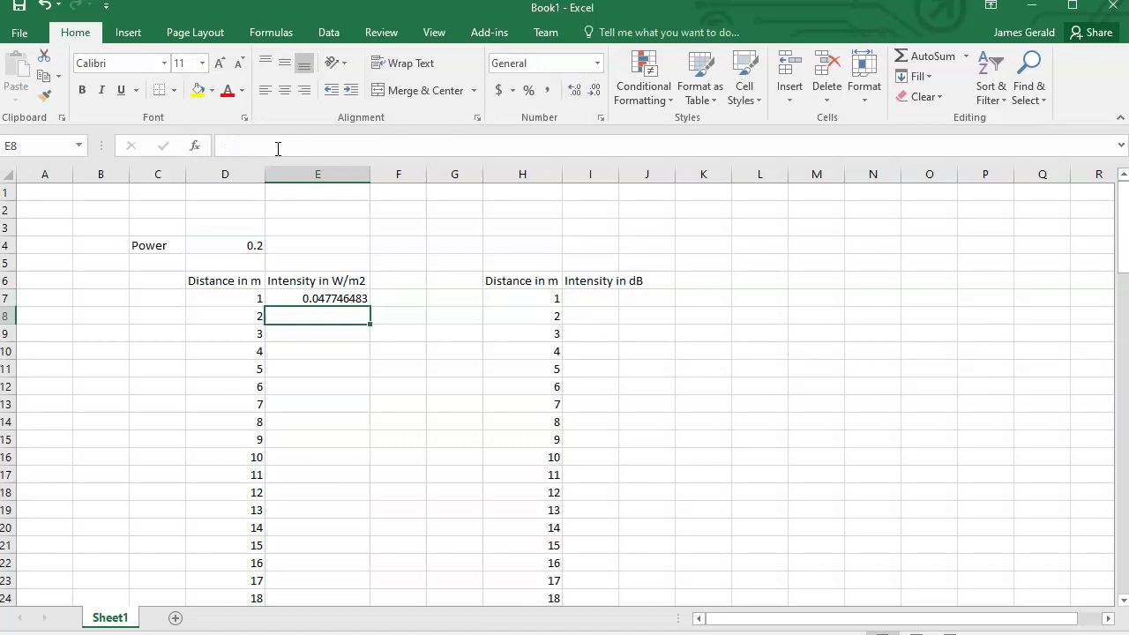
pyautogui.press('Up')
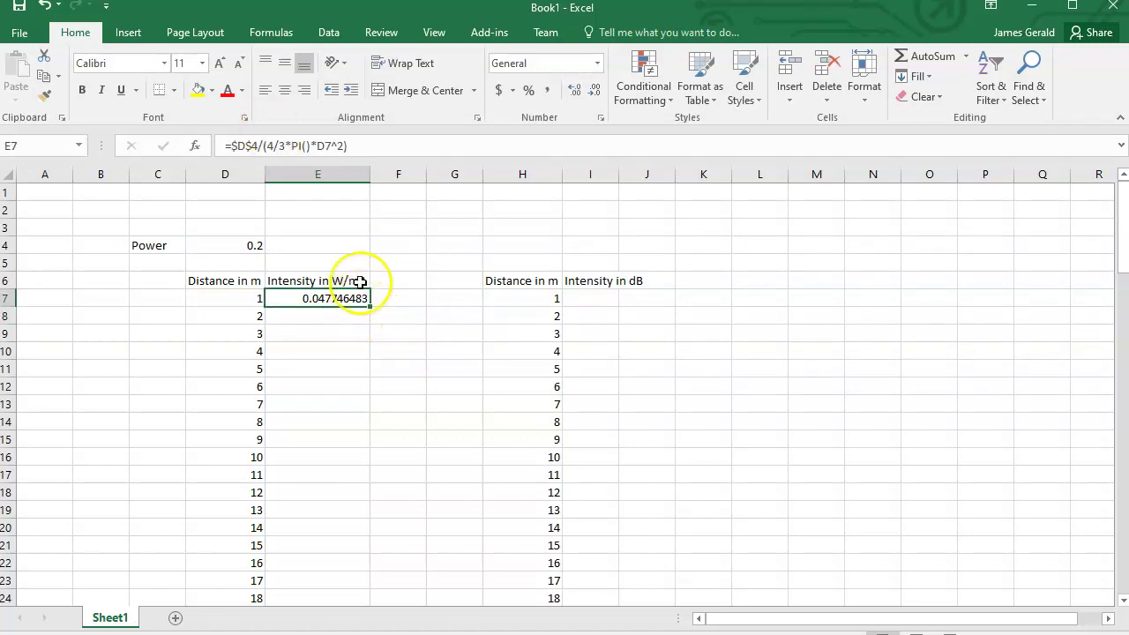
# - Fill the intensity formula from E7 down to E106, covering distances 1 to 100 m
pyautogui.moveTo(370, 306); pyautogui.dragTo(370, 584)
pyautogui.scroll(-4, 398, 526)
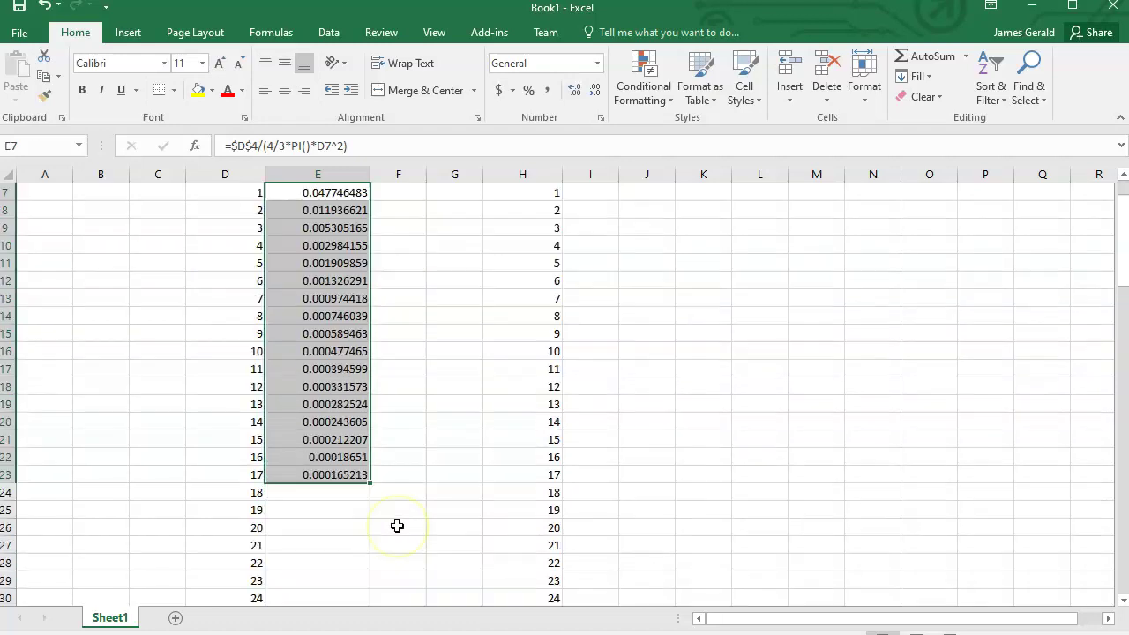
pyautogui.moveTo(370, 378); pyautogui.dragTo(376, 537)
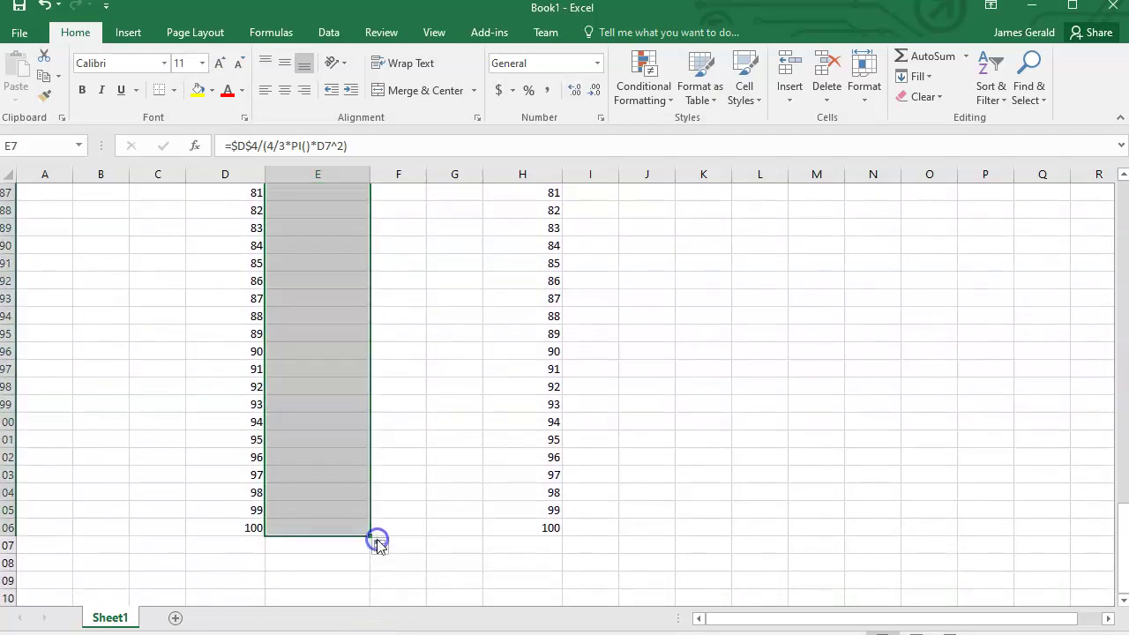
pyautogui.scroll(20, 304, 536)
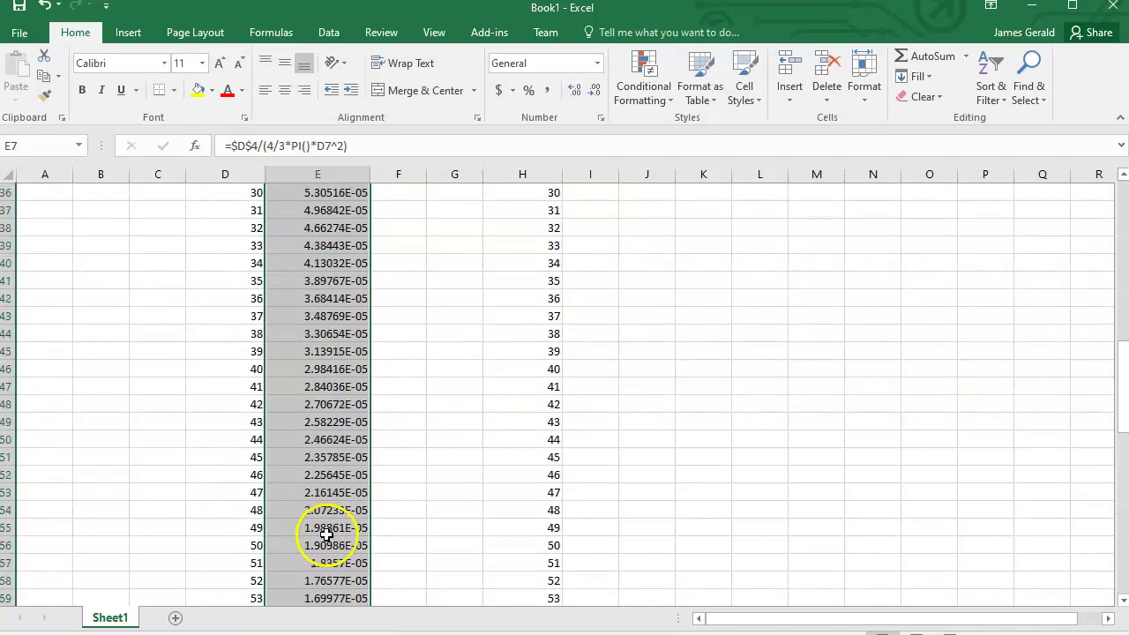
pyautogui.scroll(5, 330, 522)
pyautogui.click(328, 296)
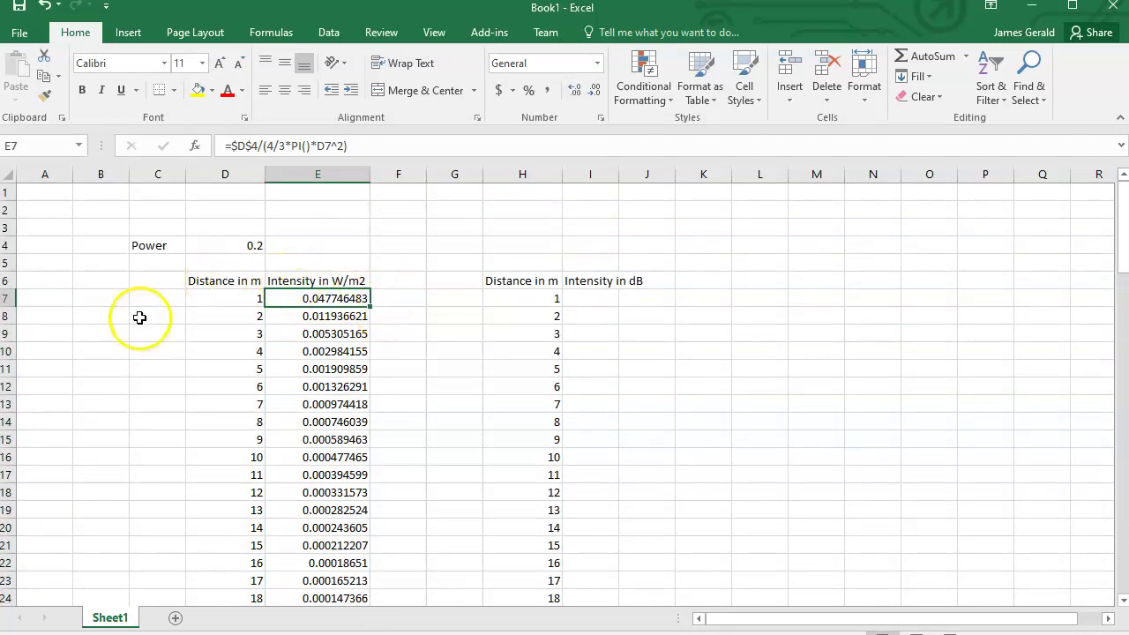
pyautogui.scroll(-12, 353, 433)
pyautogui.scroll(12, 355, 452)
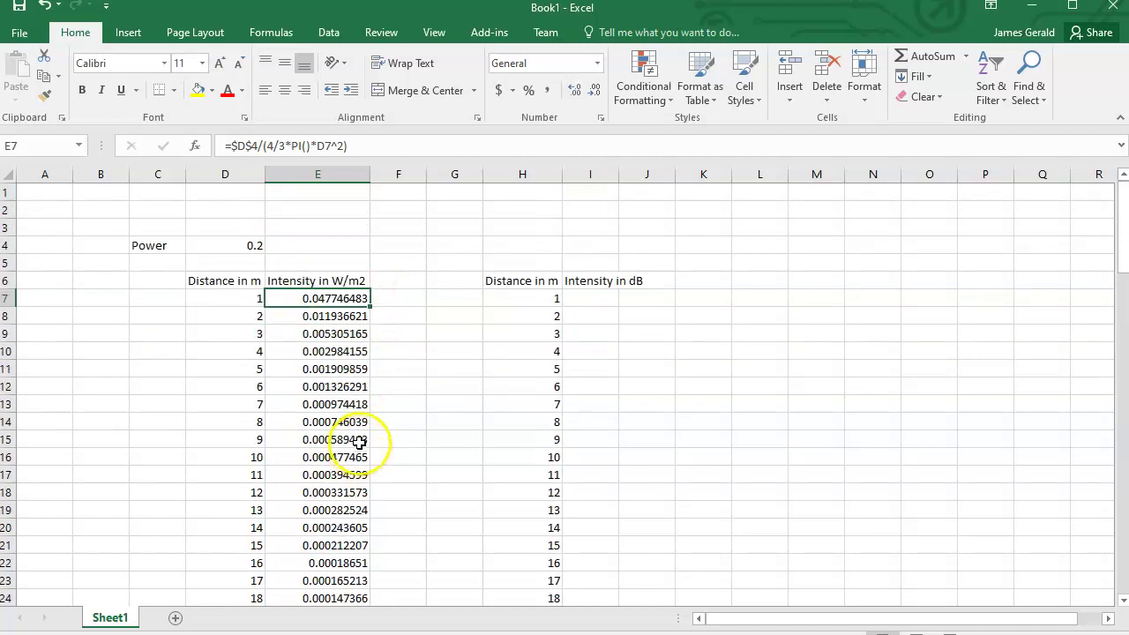
pyautogui.click(199, 296)
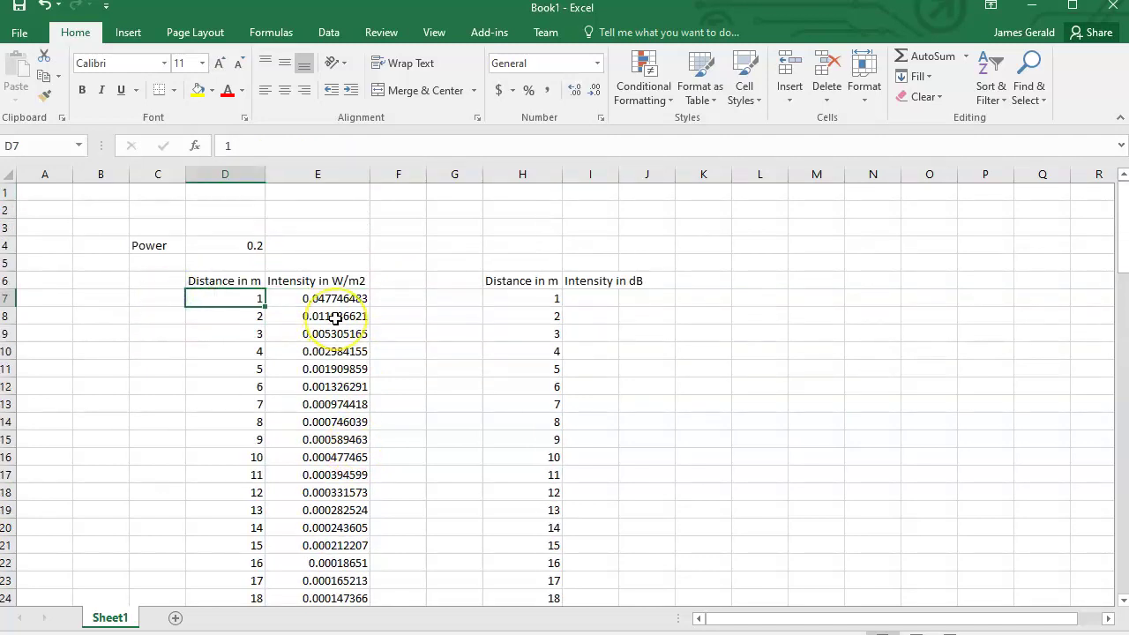
# - Chart D6:E106 as a smooth-line scatter with markers, moved right of the tables and made taller
pyautogui.click(191, 279)
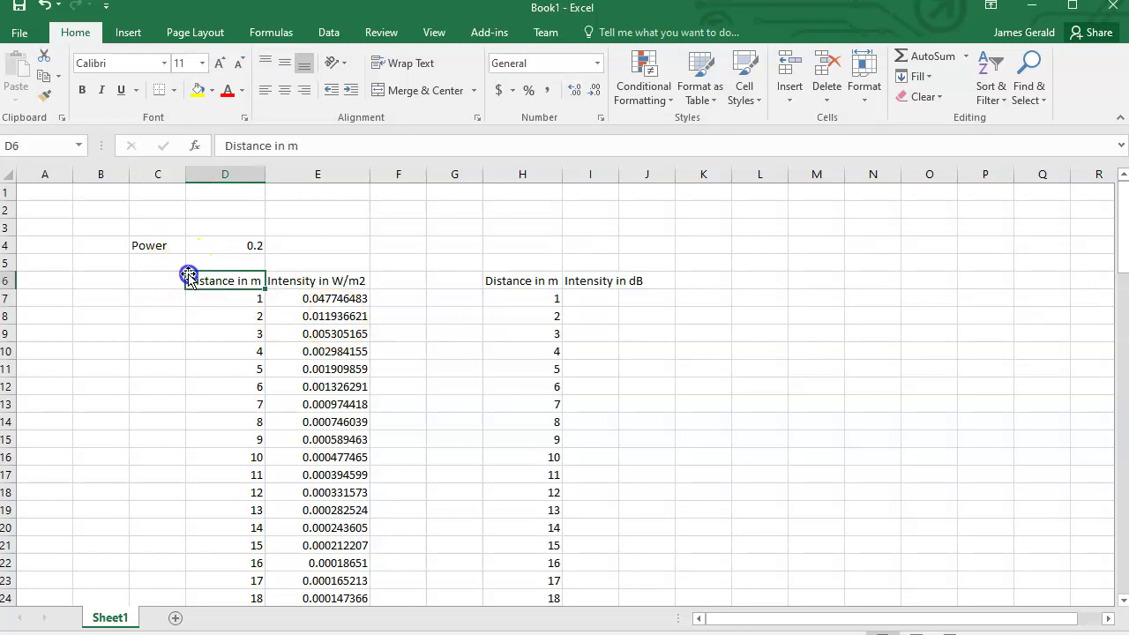
pyautogui.moveTo(311, 283); pyautogui.dragTo(311, 283)
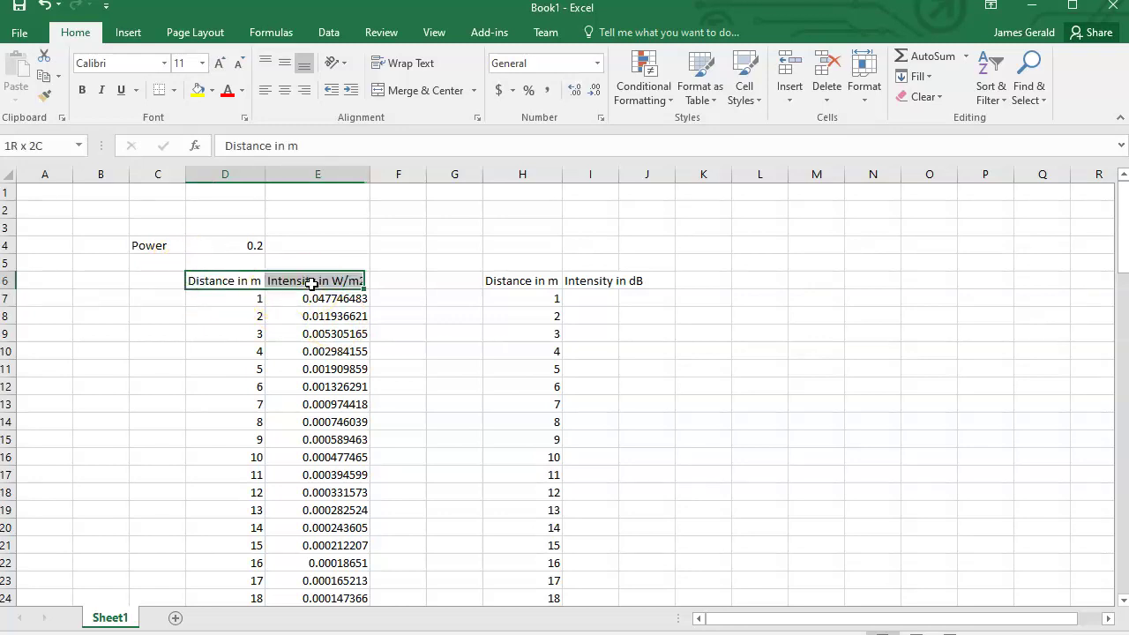
pyautogui.hotkey('ctrl', 'shift', 'Down')
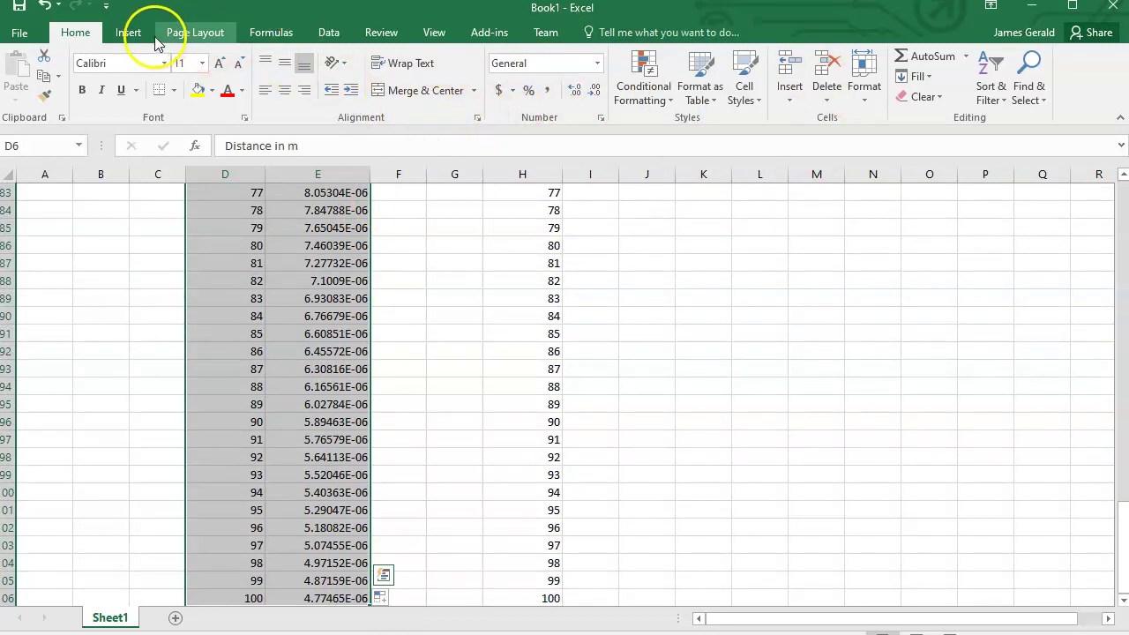
pyautogui.click(128, 31)
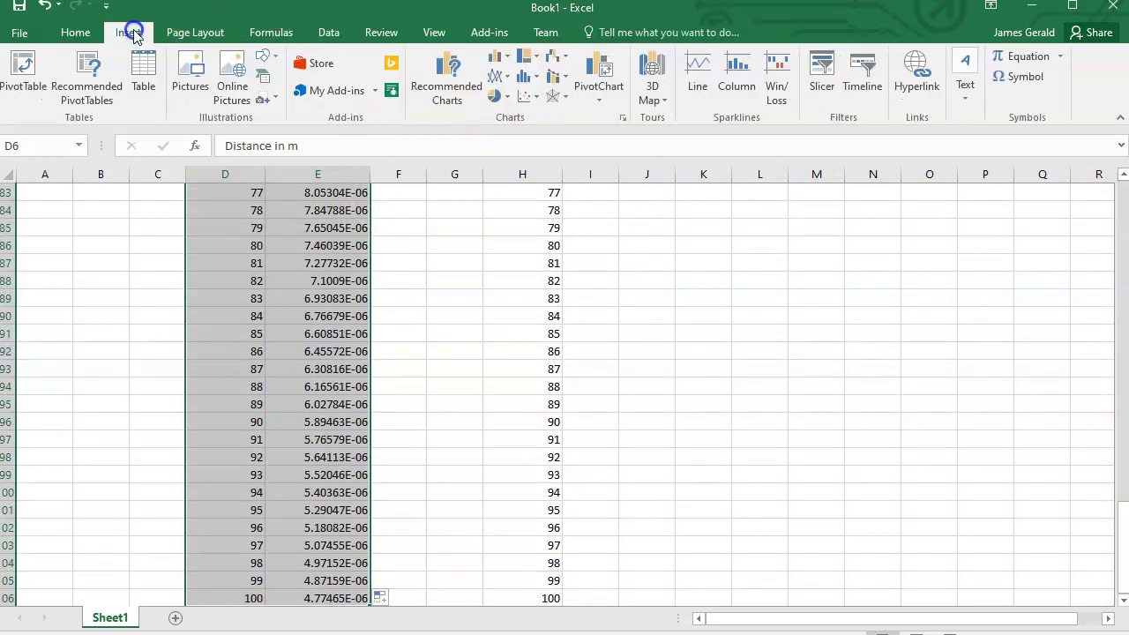
pyautogui.click(537, 99)
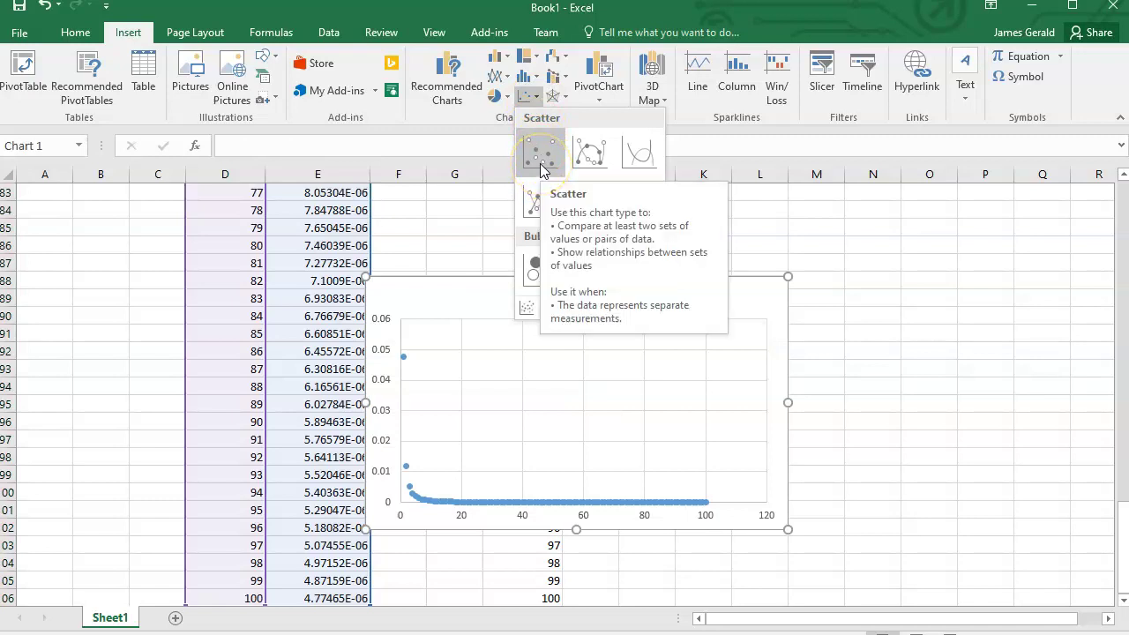
pyautogui.click(592, 157)
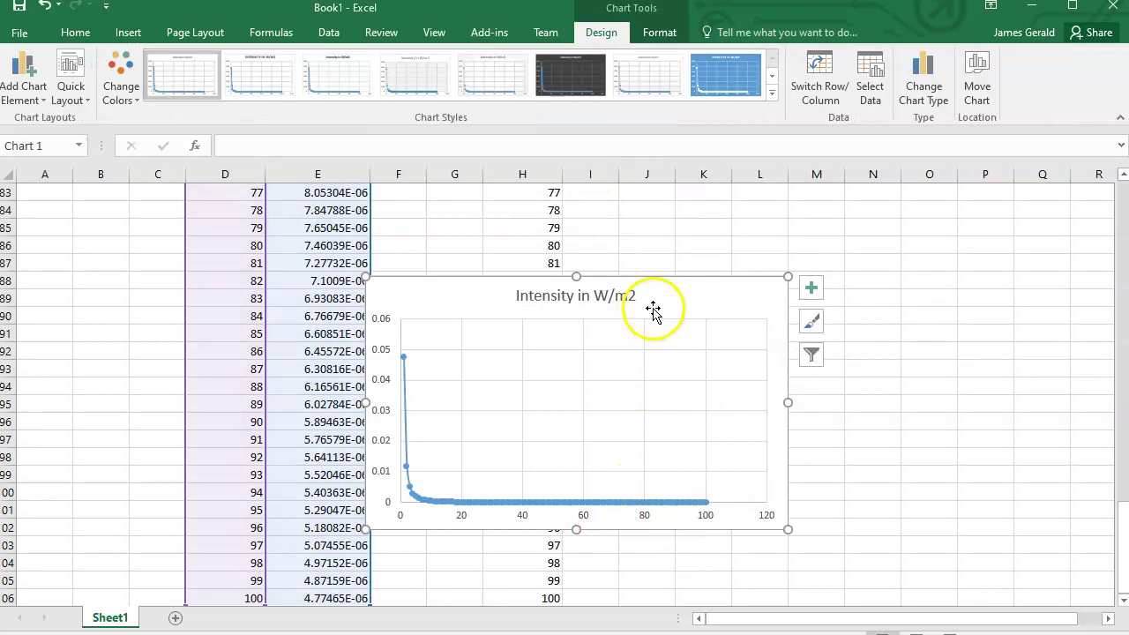
pyautogui.moveTo(653, 311); pyautogui.dragTo(933, 247)
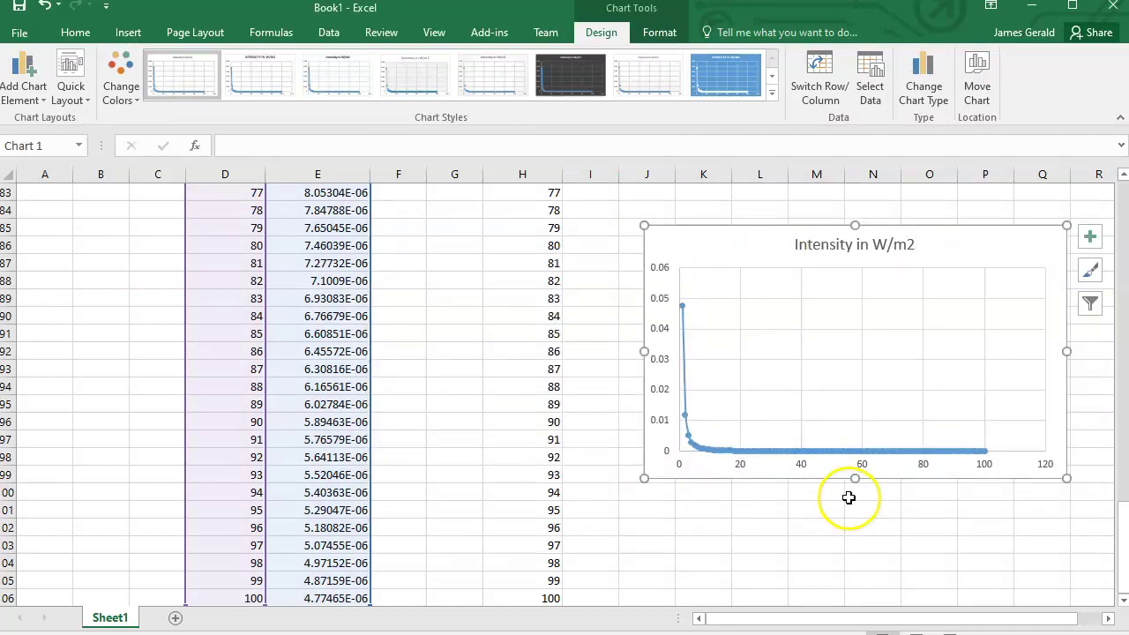
pyautogui.moveTo(856, 479); pyautogui.dragTo(855, 531)
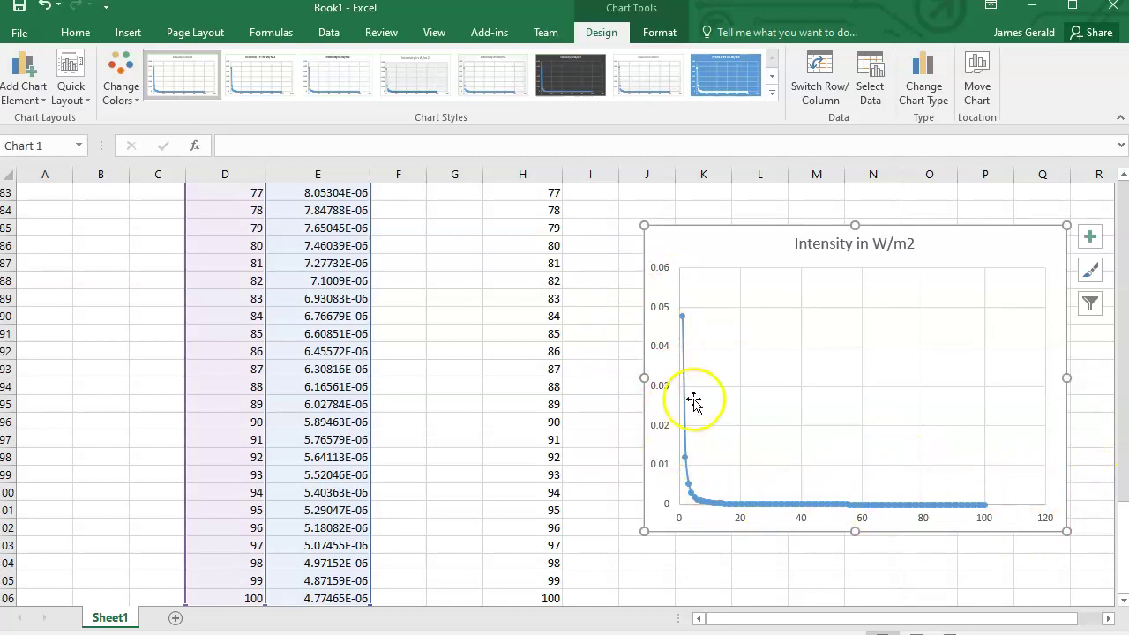
# - Enter =120+10*log(E7) in I7, giving 106.7894 dB at 1 m
pyautogui.click(449, 277)
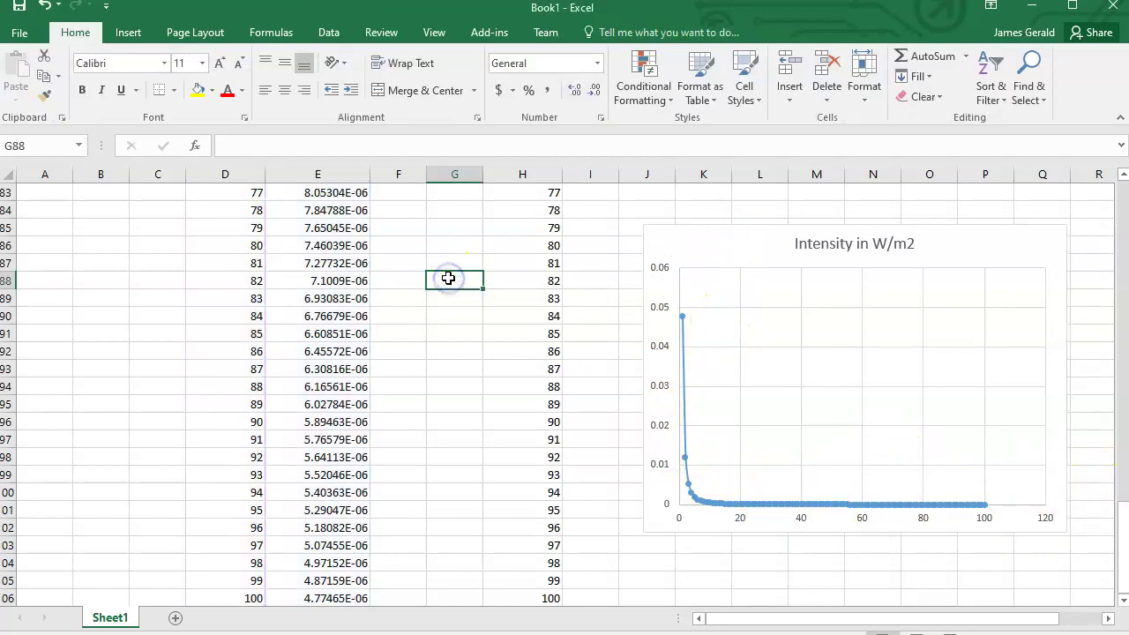
pyautogui.scroll(18, 449, 278)
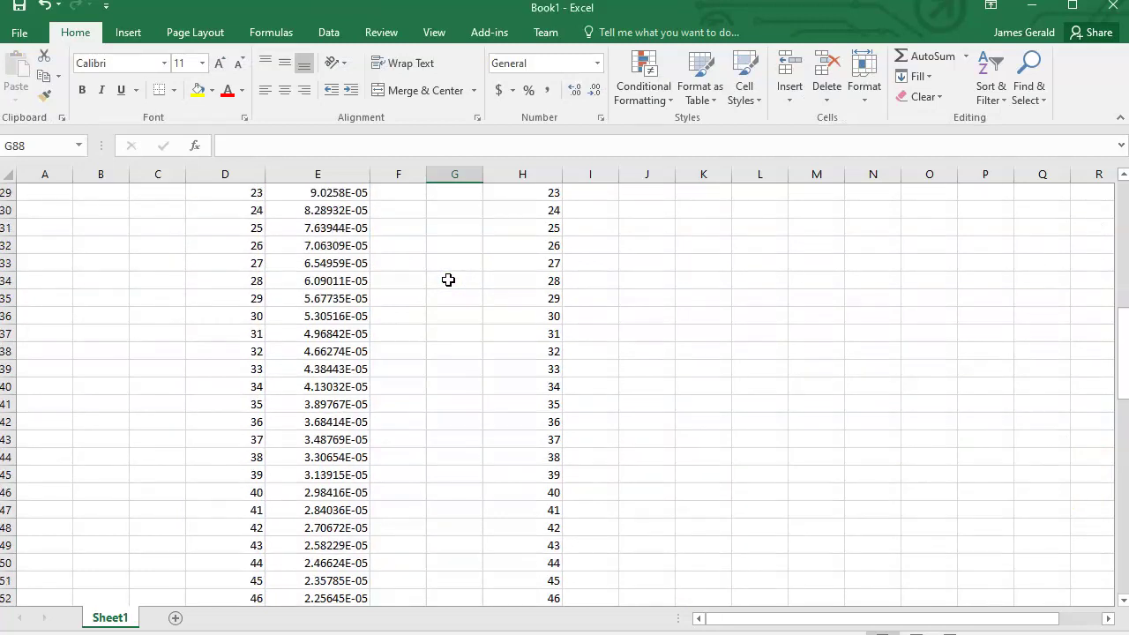
pyautogui.scroll(1, 448, 279)
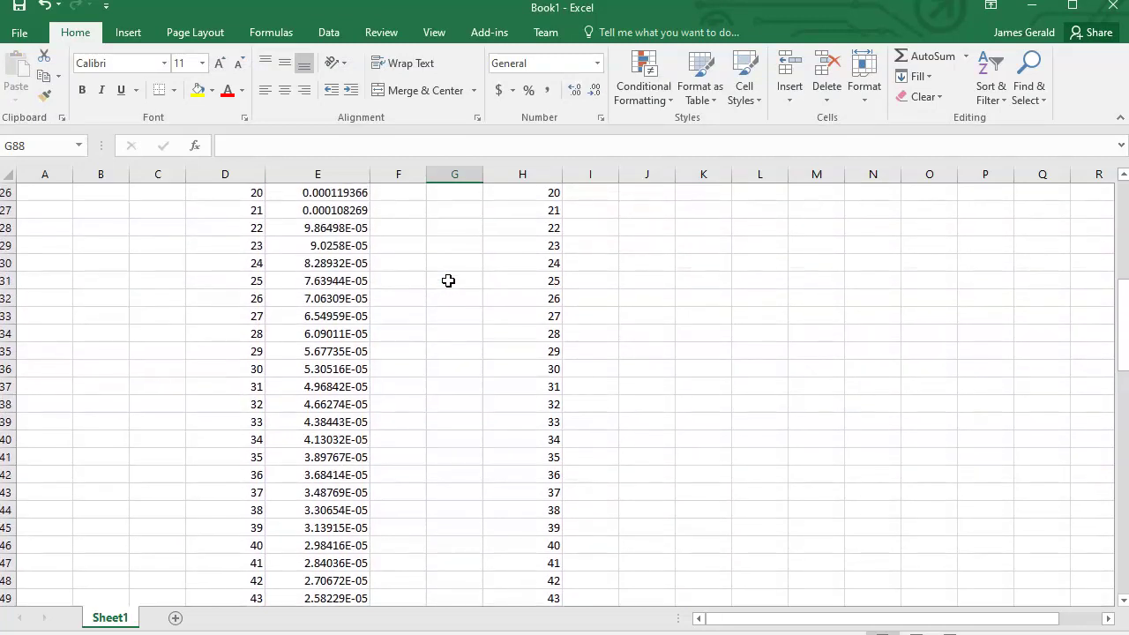
pyautogui.scroll(8, 448, 280)
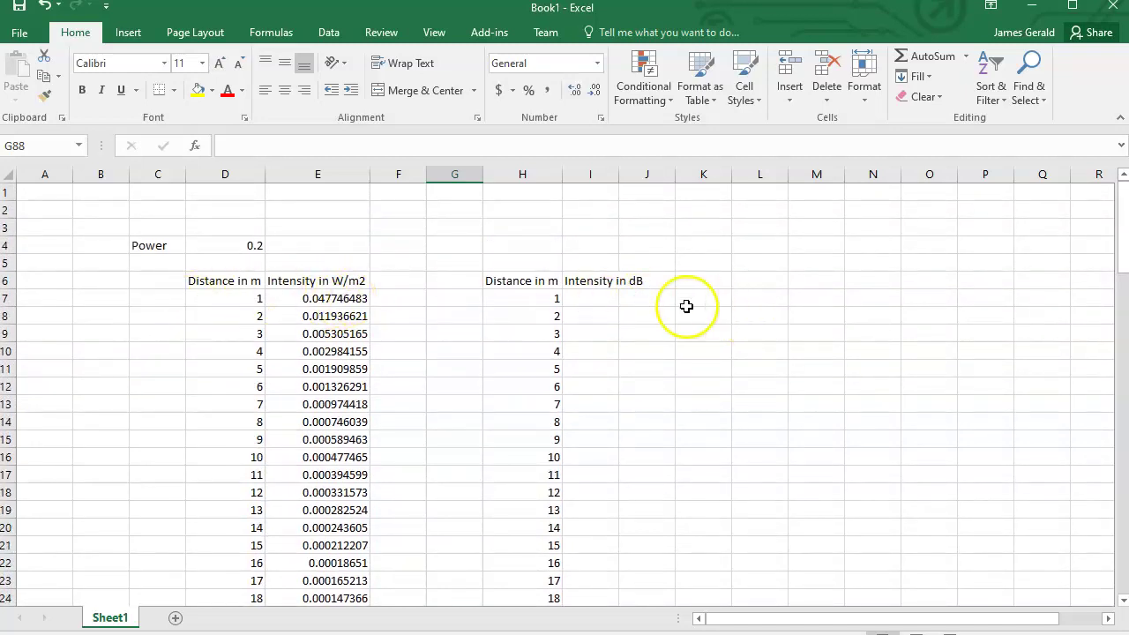
pyautogui.click(609, 298)
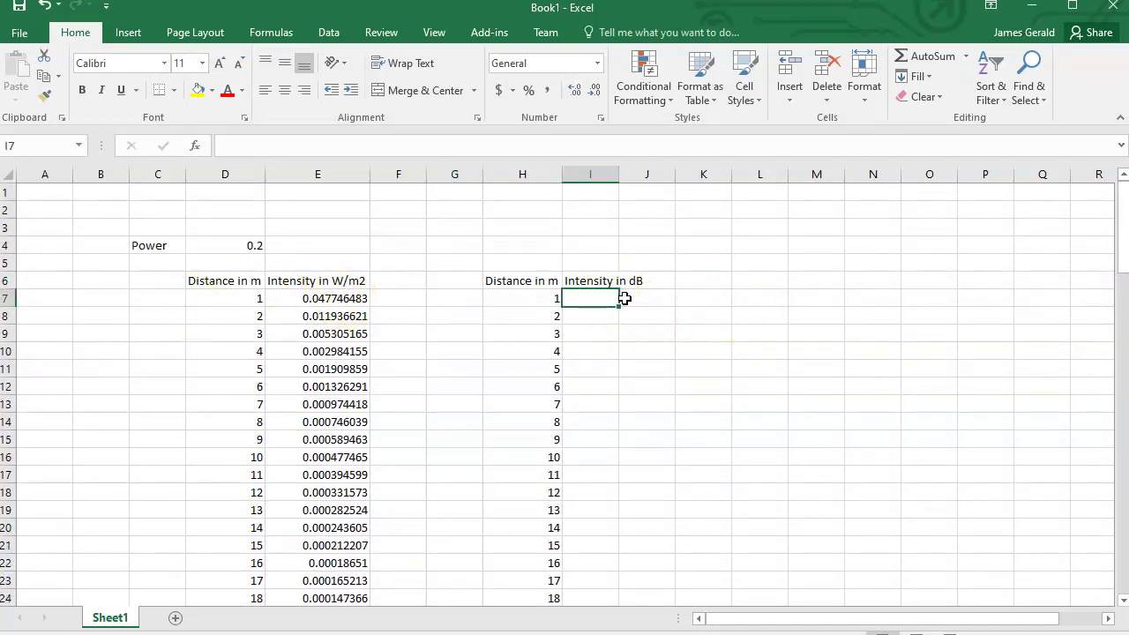
pyautogui.write('=120+10')
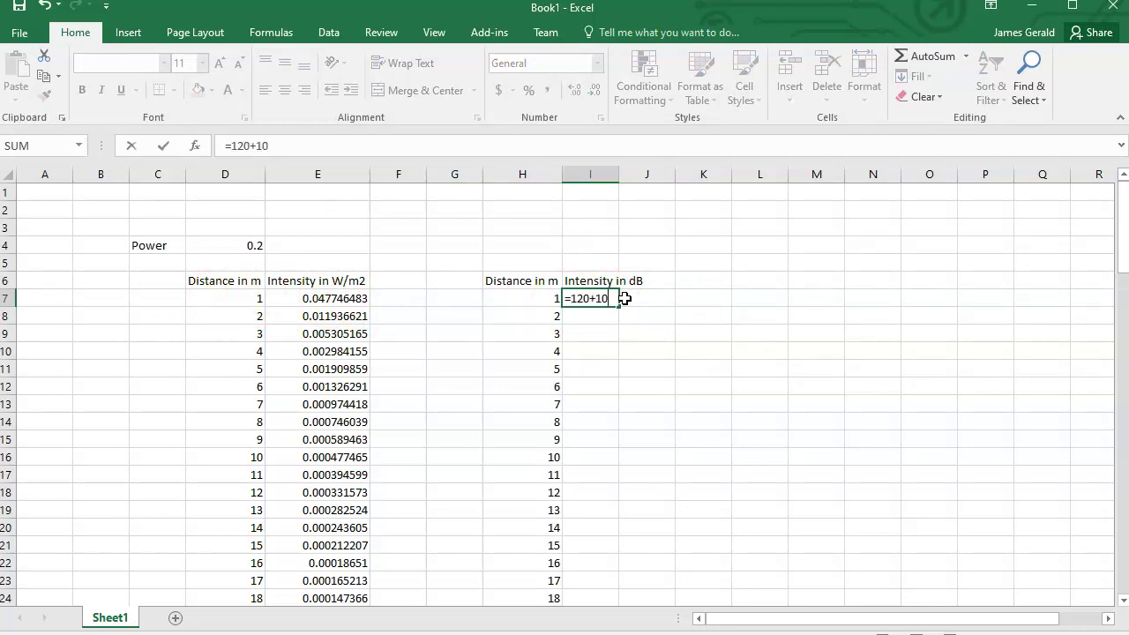
pyautogui.write('*log(')
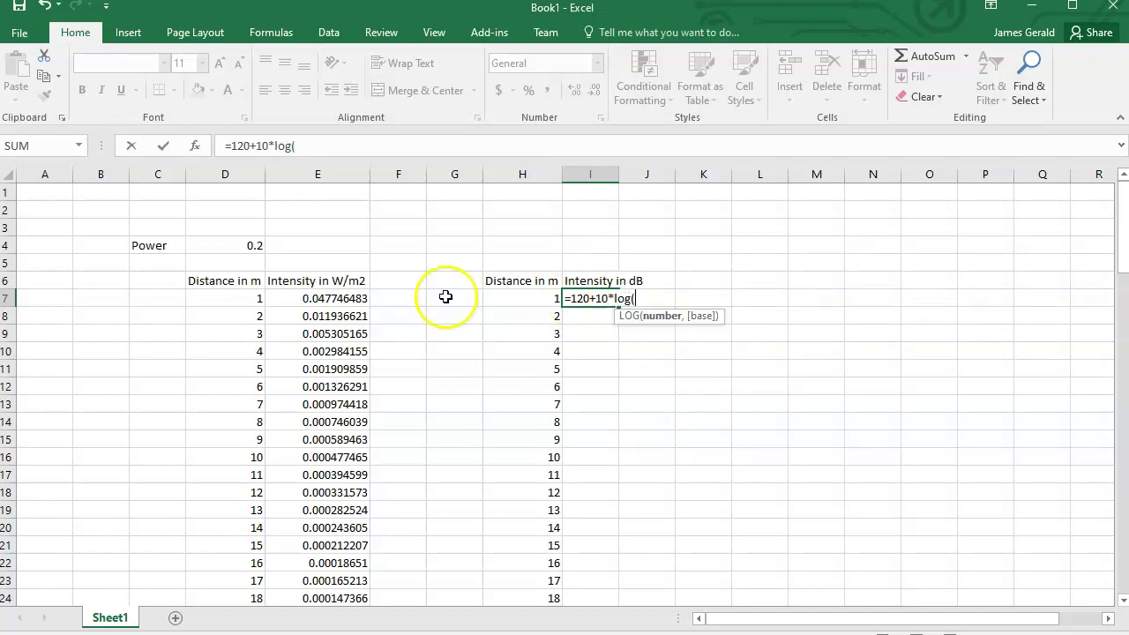
pyautogui.click(320, 297)
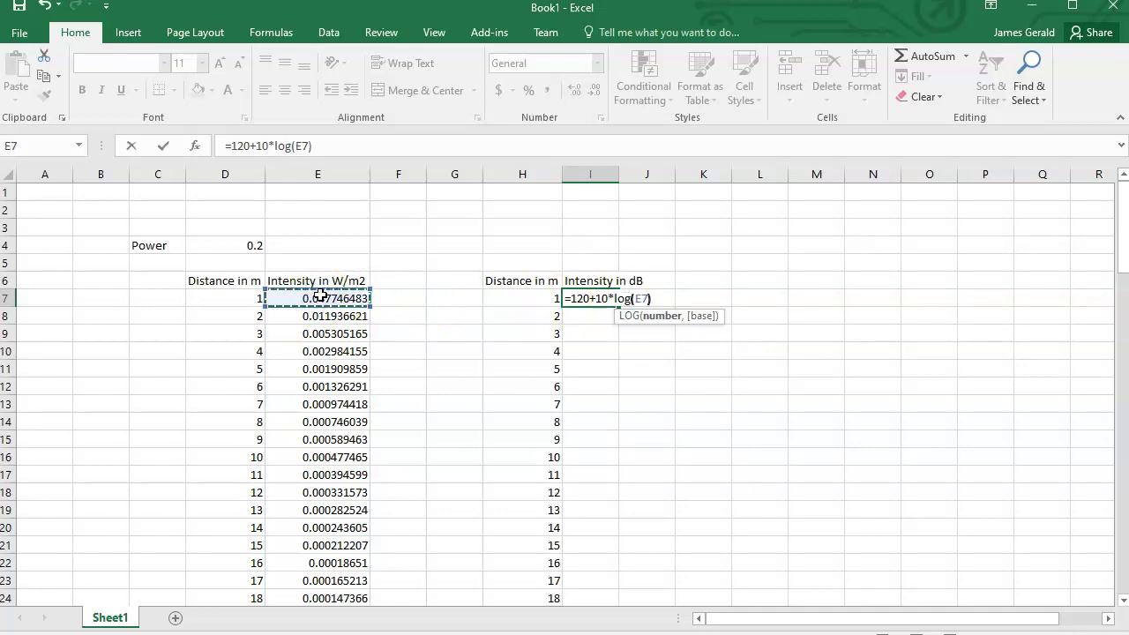
pyautogui.write(')')
pyautogui.press('Return')
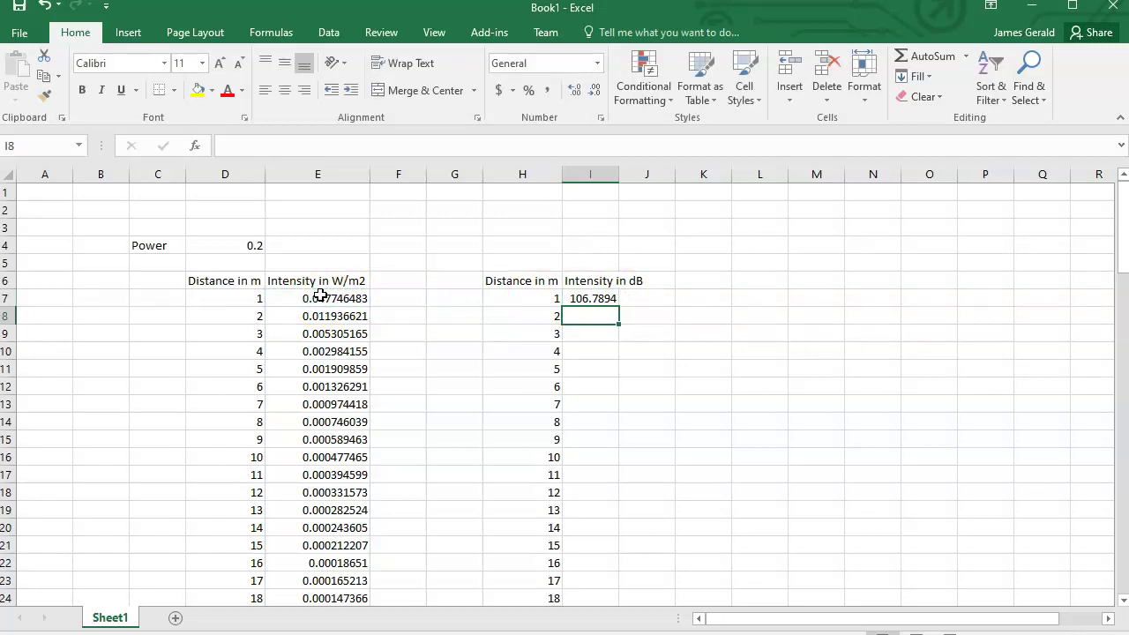
# - Fill the dB formula from I7 down to row 106 for distances up to 100 m
pyautogui.click(587, 298)
pyautogui.moveTo(618, 307); pyautogui.dragTo(615, 582)
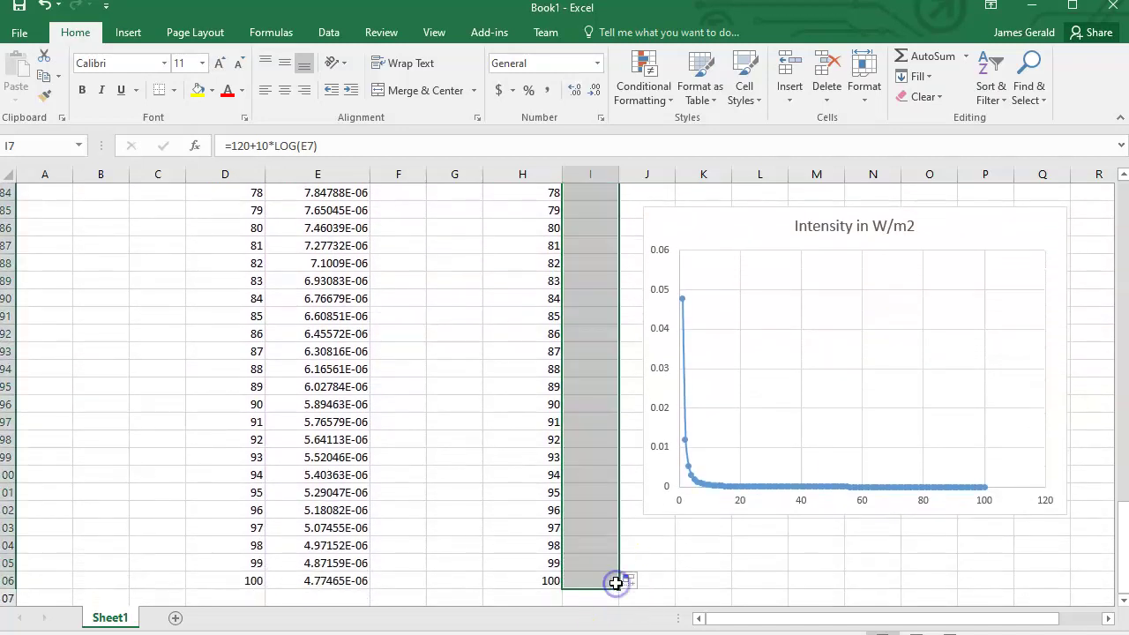
pyautogui.scroll(4, 684, 484)
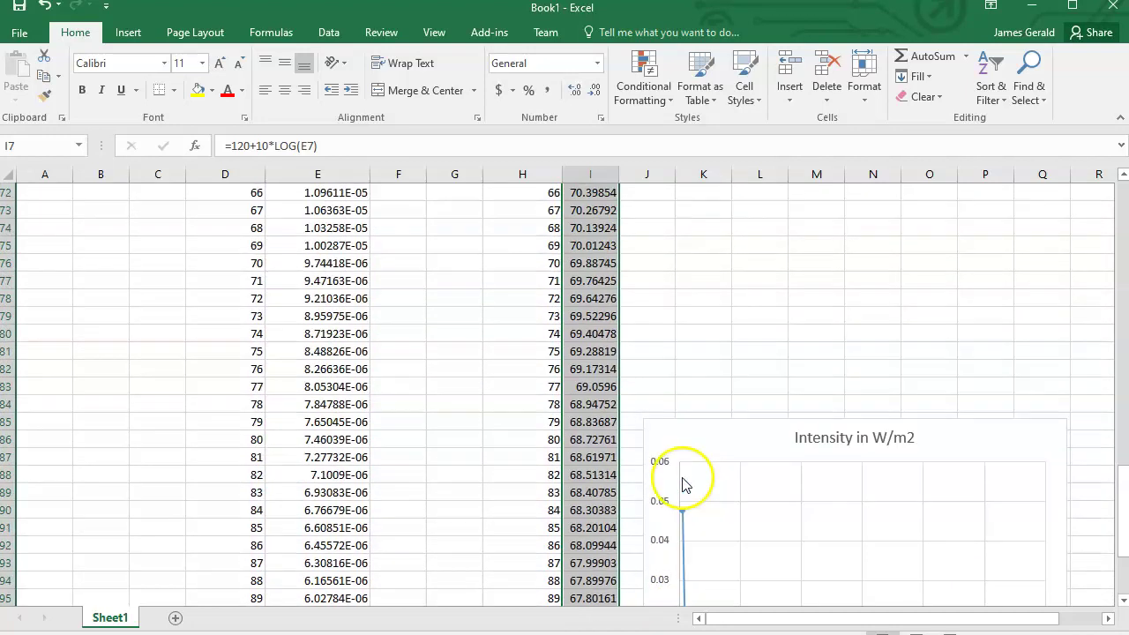
pyautogui.scroll(1, 684, 483)
# - Cut the W/m2 chart and paste it at L6 beside the tables
pyautogui.click(720, 421)
pyautogui.moveTo(721, 421); pyautogui.dragTo(743, 145)
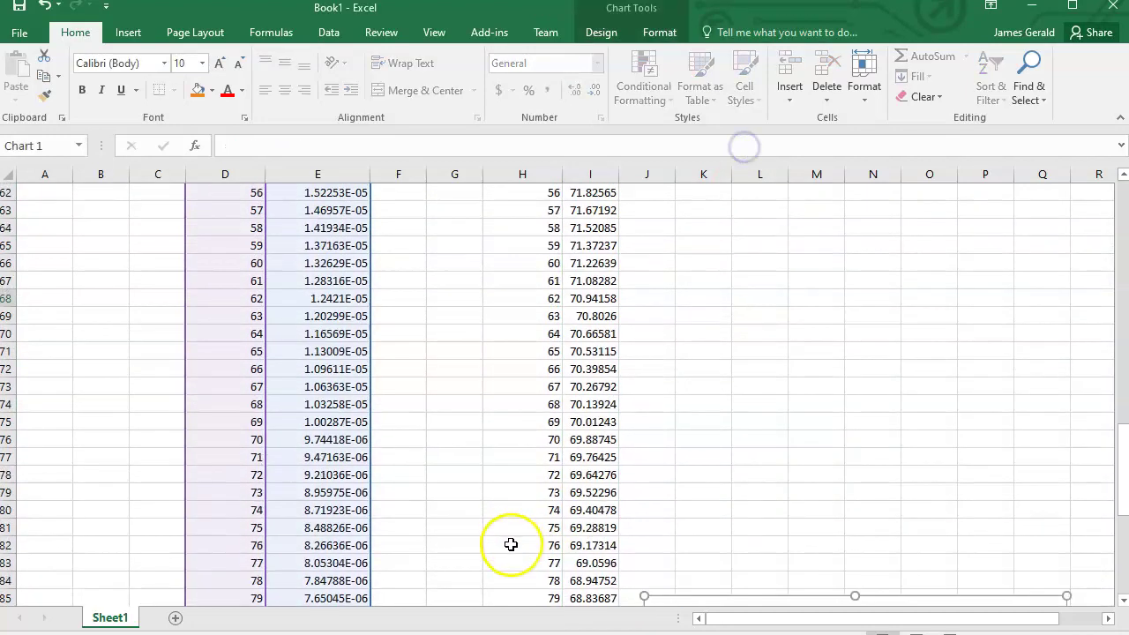
pyautogui.scroll(1, 511, 544)
pyautogui.scroll(-3, 729, 370)
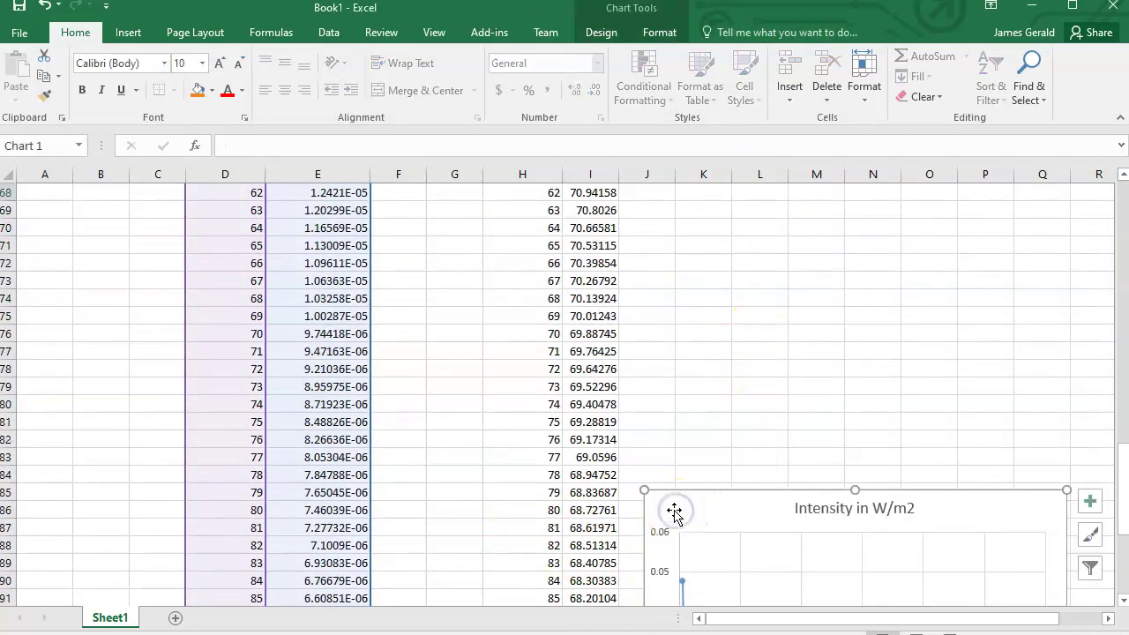
pyautogui.rightClick(674, 508)
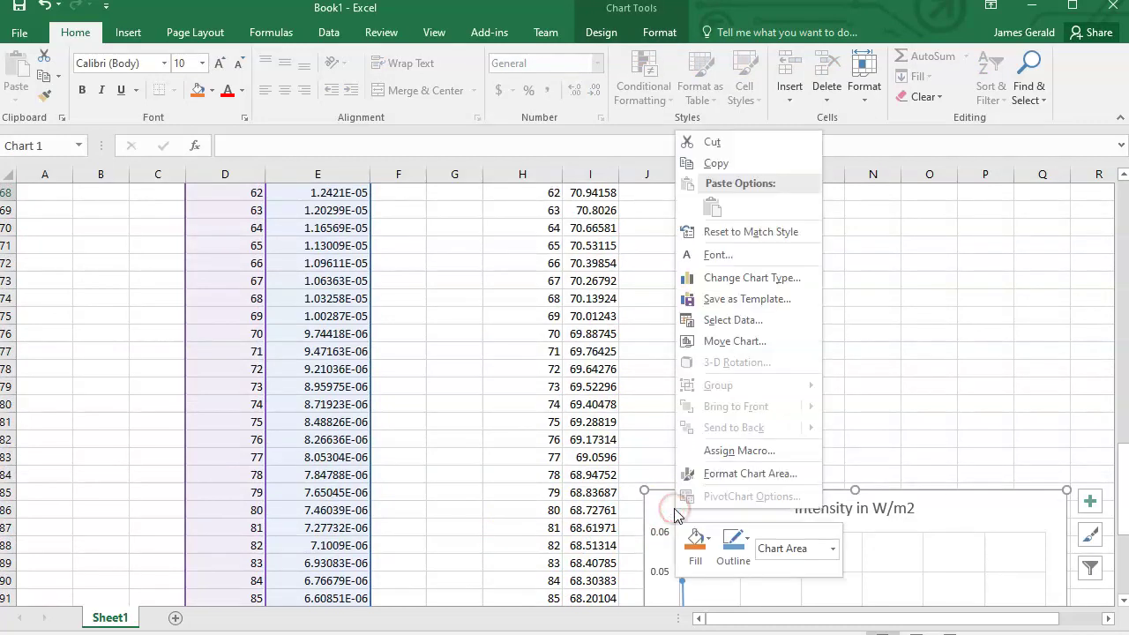
pyautogui.click(732, 141)
pyautogui.scroll(20, 712, 371)
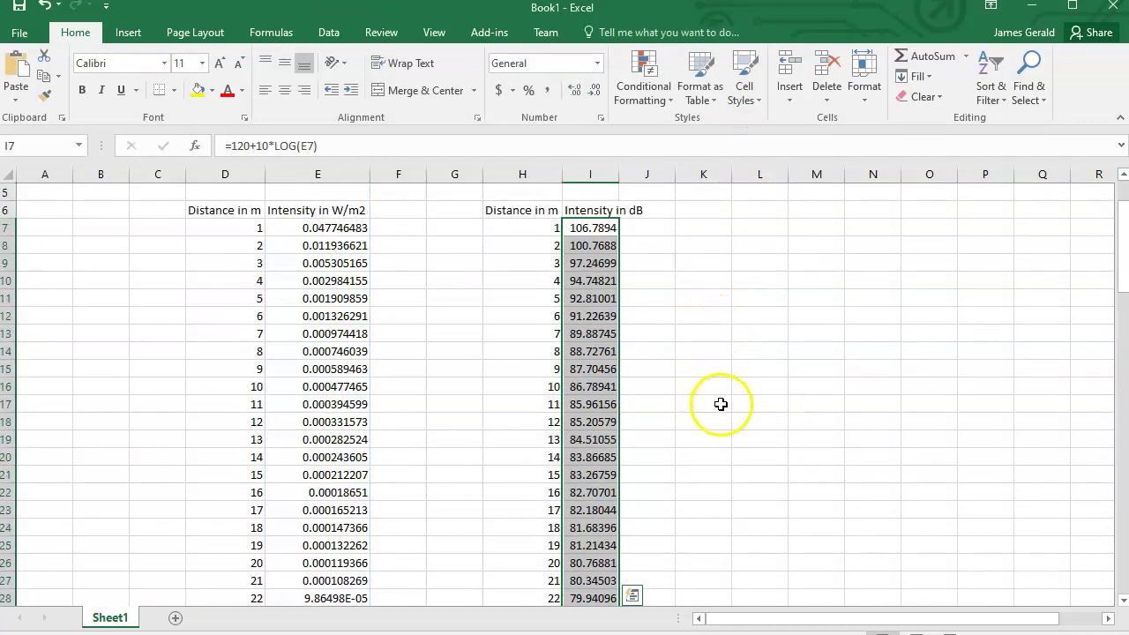
pyautogui.click(757, 281)
pyautogui.rightClick(755, 280)
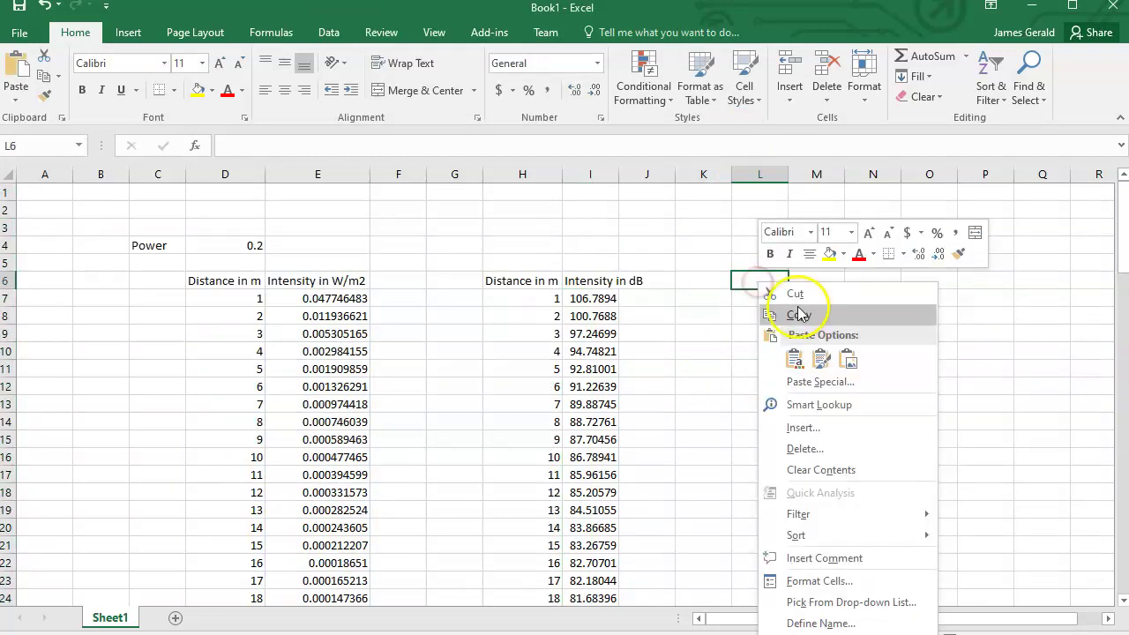
pyautogui.click(785, 361)
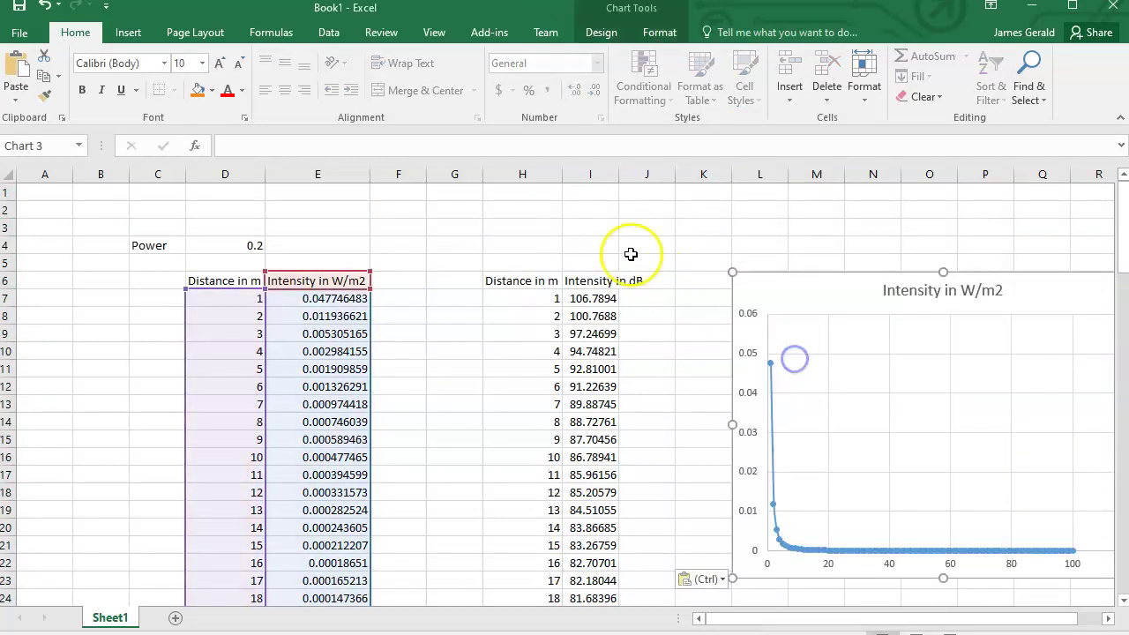
pyautogui.click(696, 245)
pyautogui.scroll(-3, 695, 248)
pyautogui.scroll(3, 696, 248)
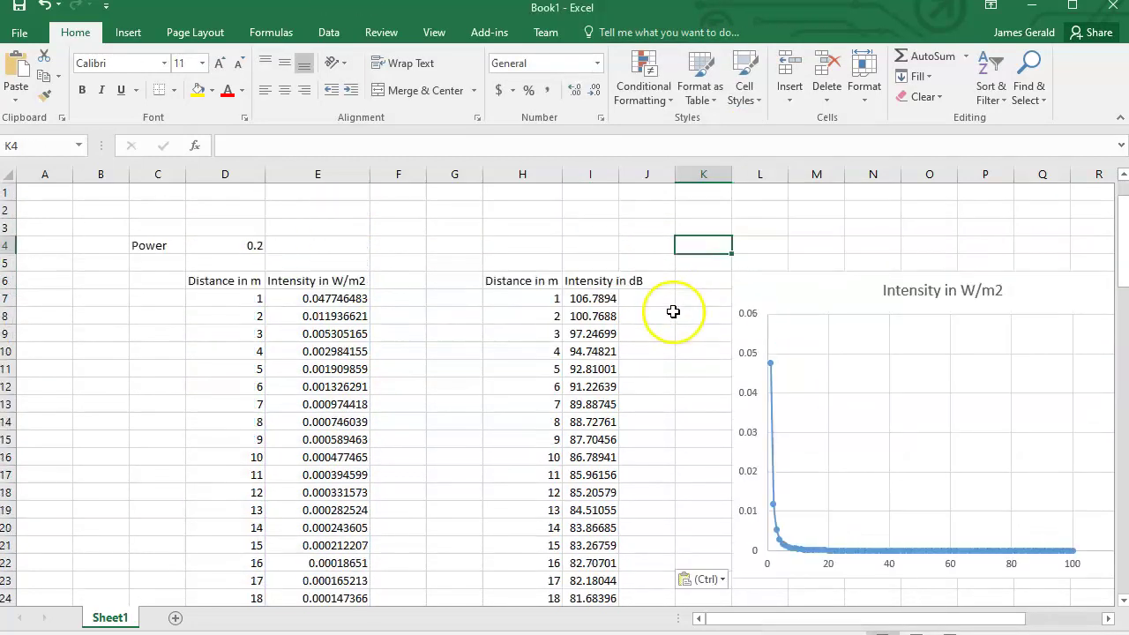
pyautogui.click(500, 275)
# - Select the dB table H6:I106 and insert a scatter chart with smooth lines and markers
pyautogui.hotkey('ctrl', 'shift', 'Right')
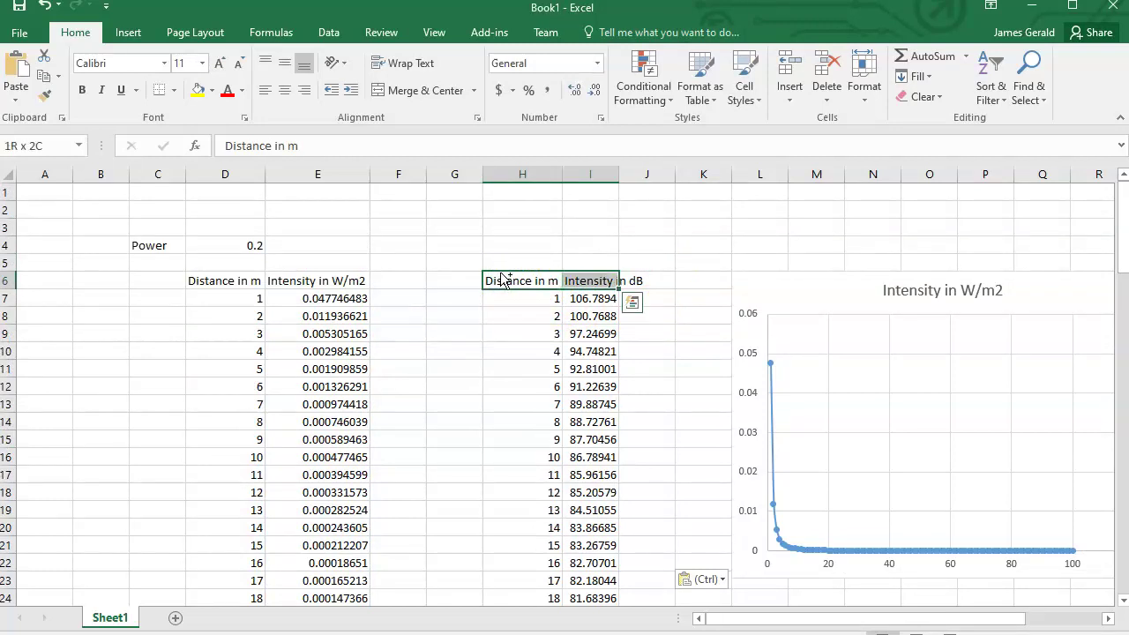
pyautogui.hotkey('ctrl', 'shift', 'Down')
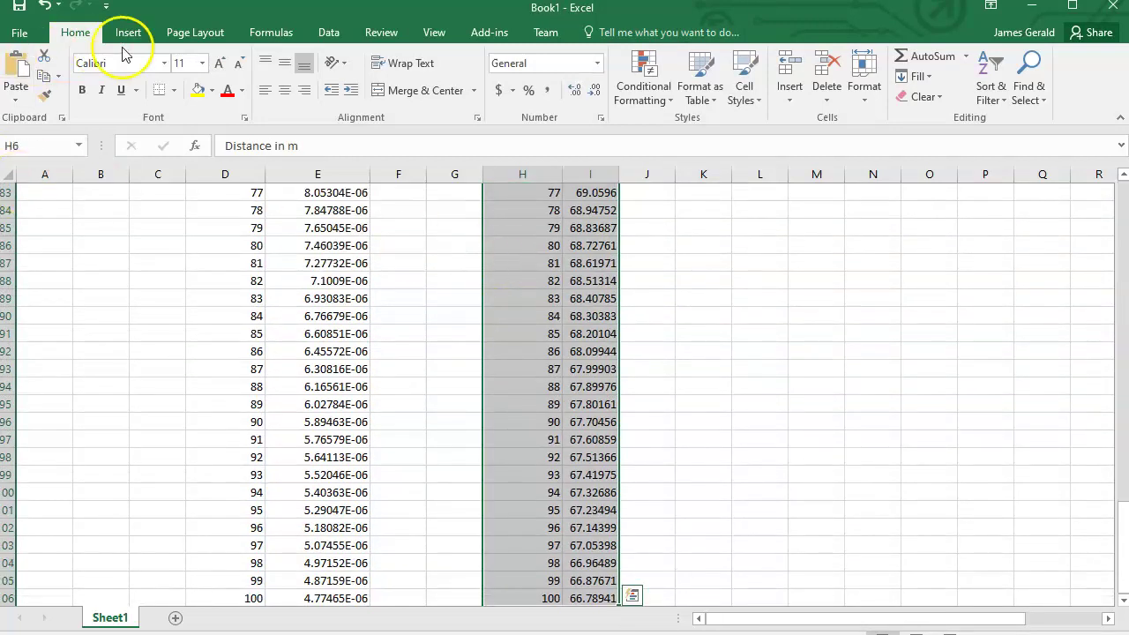
pyautogui.click(128, 33)
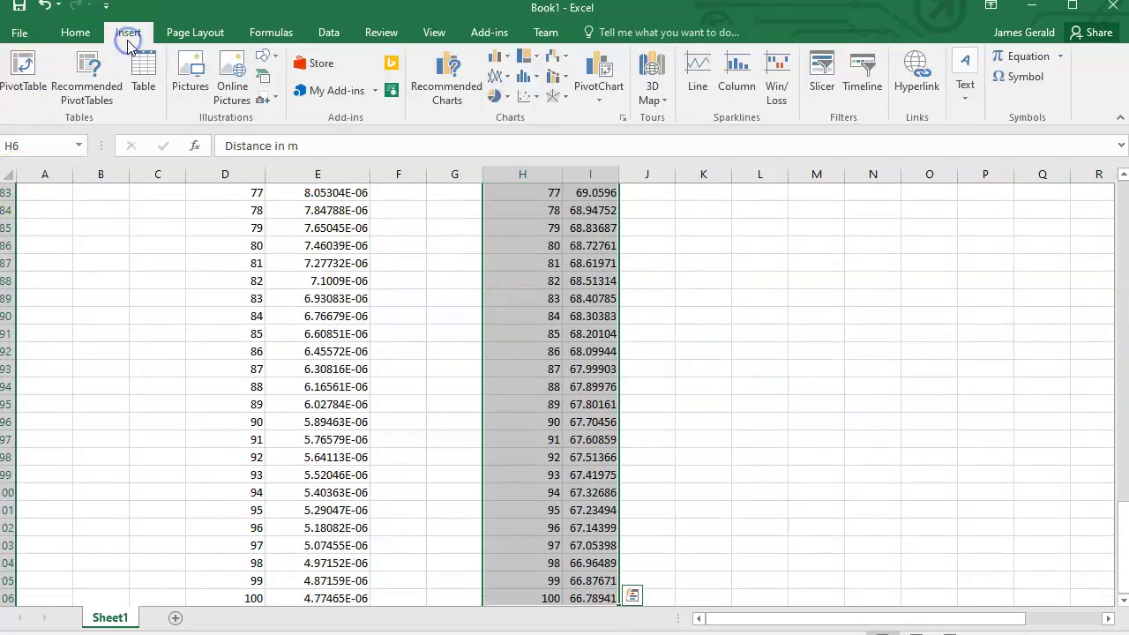
pyautogui.click(530, 96)
pyautogui.click(592, 152)
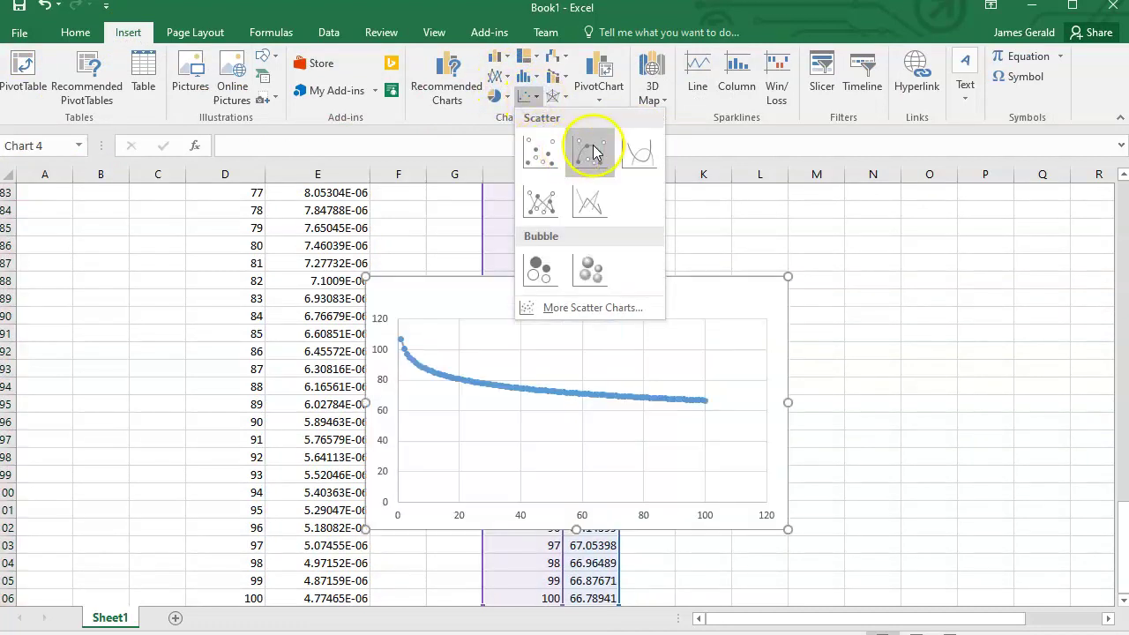
pyautogui.click(917, 493)
# - Cut the dB chart and paste it at L25, below the W/m2 chart
pyautogui.moveTo(676, 309); pyautogui.dragTo(1069, 305)
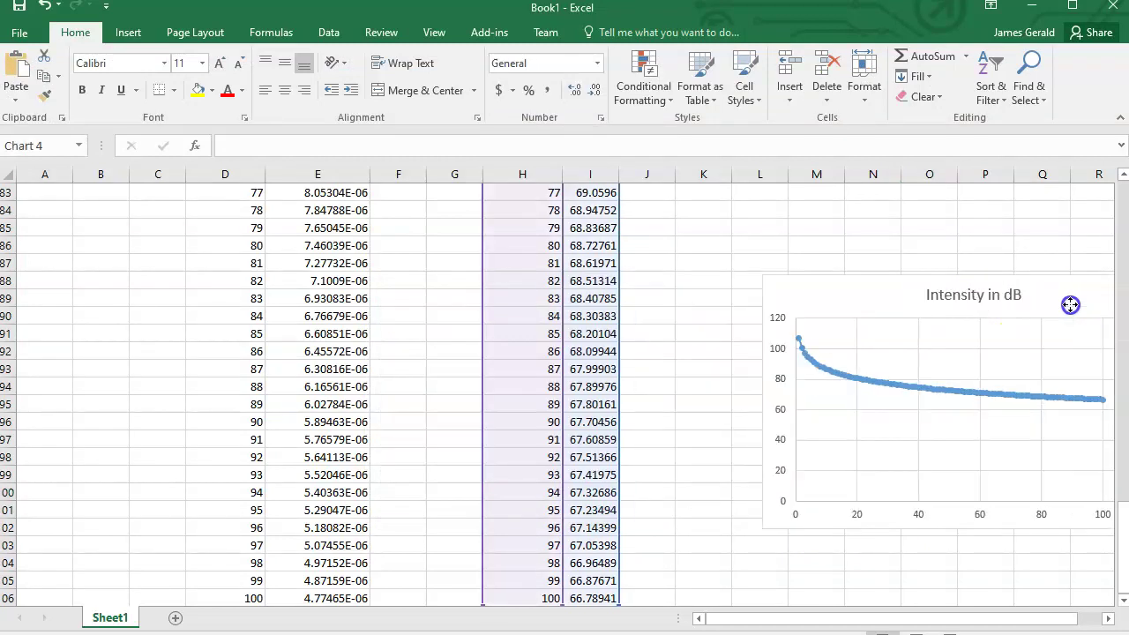
pyautogui.rightClick(812, 291)
pyautogui.click(839, 307)
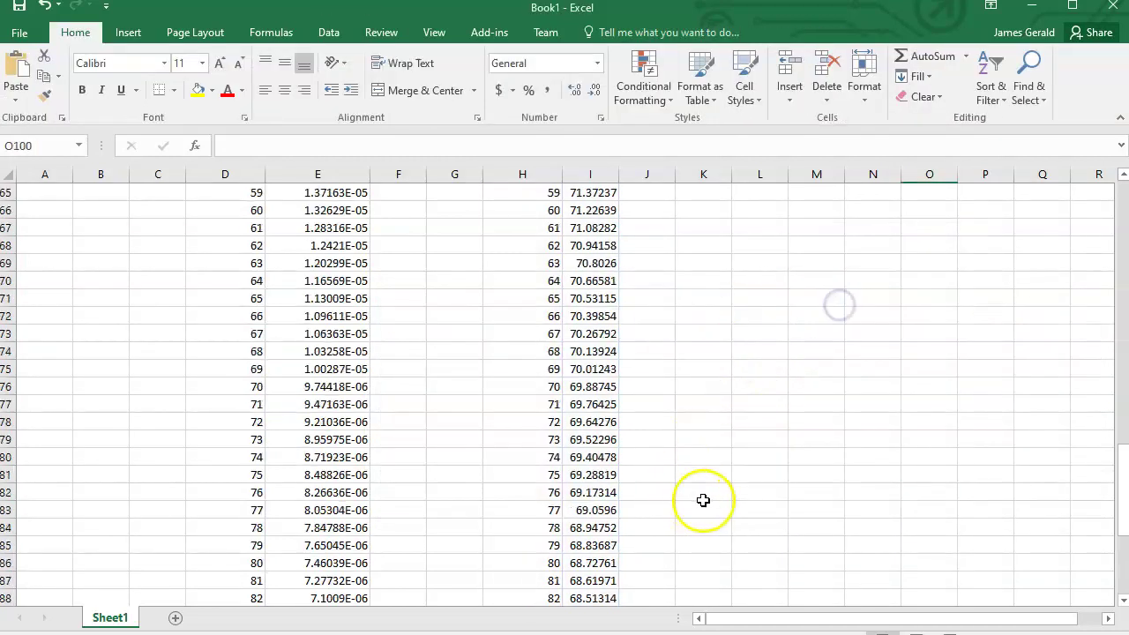
pyautogui.scroll(19, 703, 500)
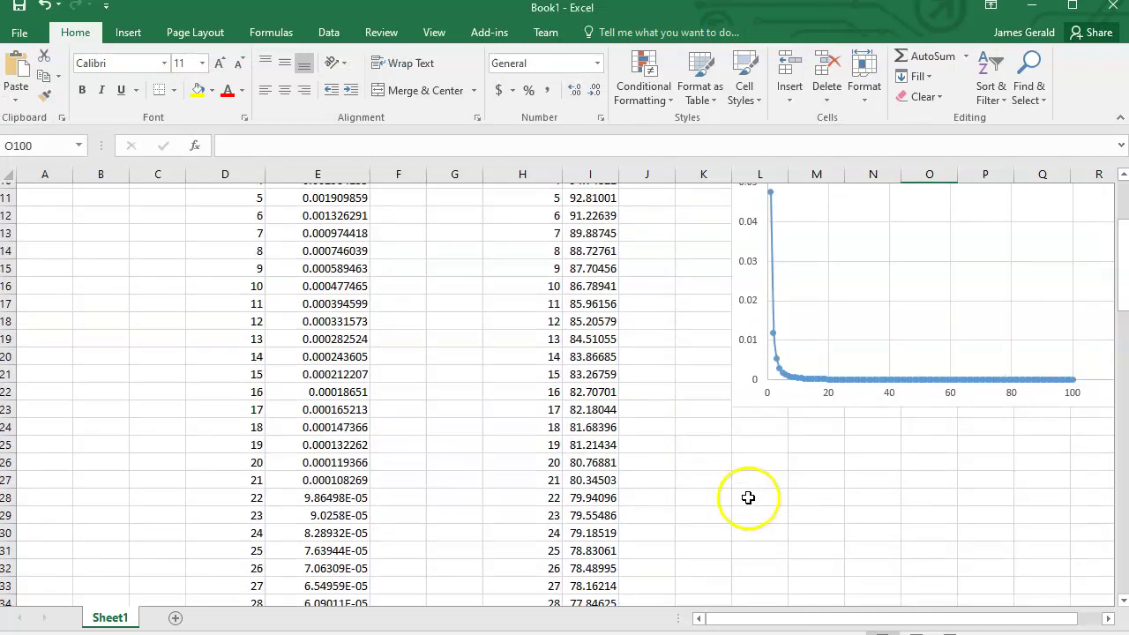
pyautogui.click(751, 434)
pyautogui.rightClick(748, 435)
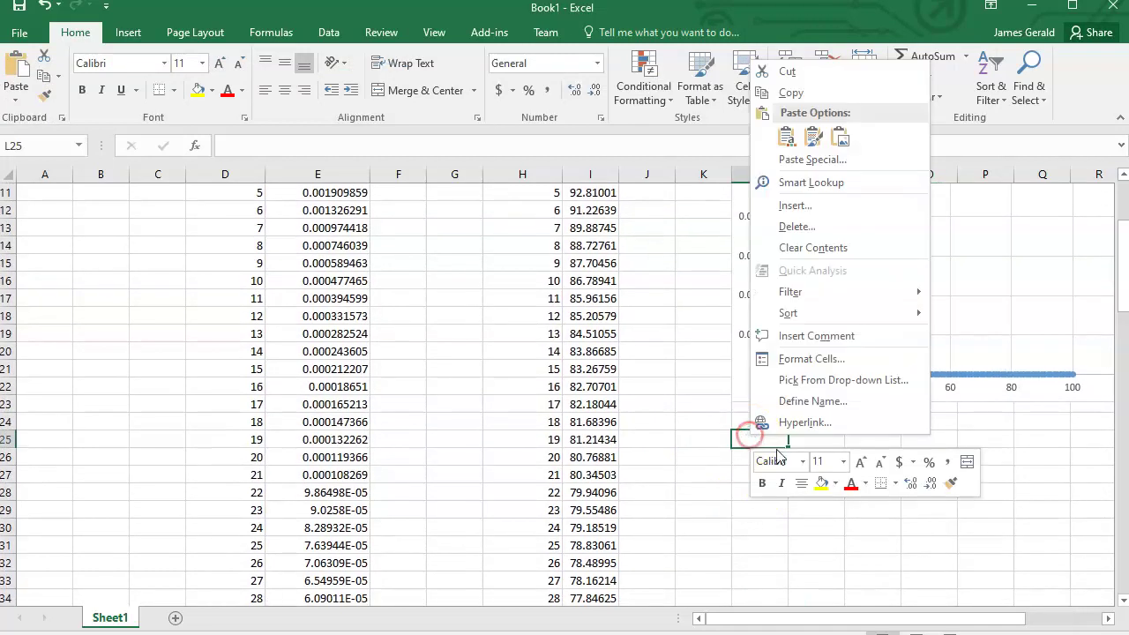
pyautogui.click(785, 137)
pyautogui.click(691, 350)
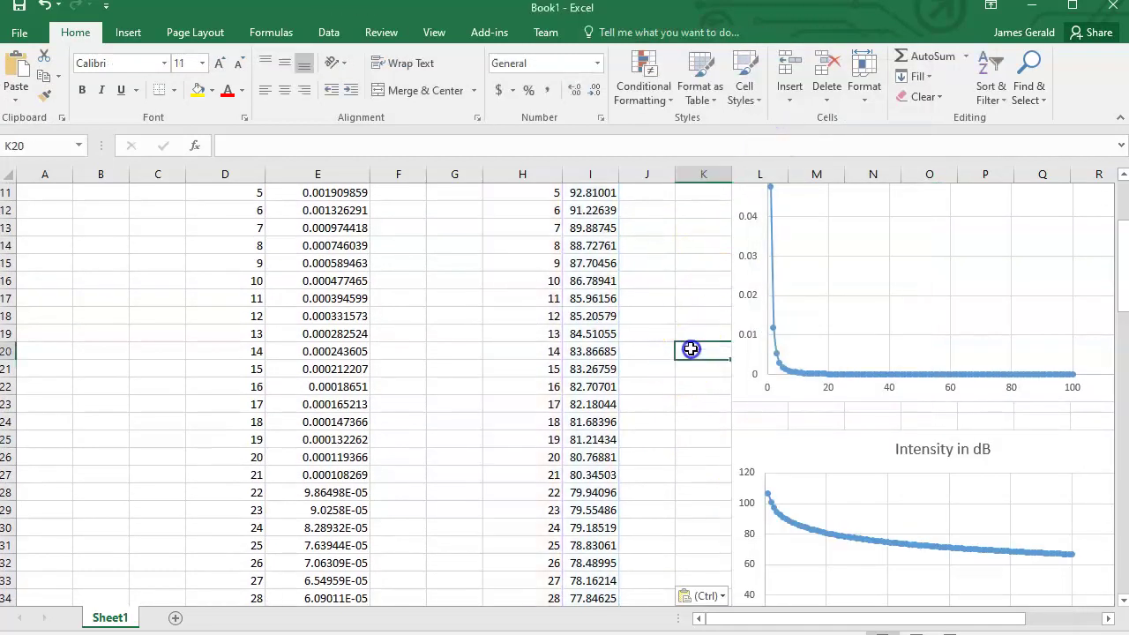
# - Review the stacked charts and select the dB chart's distance axis
pyautogui.scroll(-2, 685, 344)
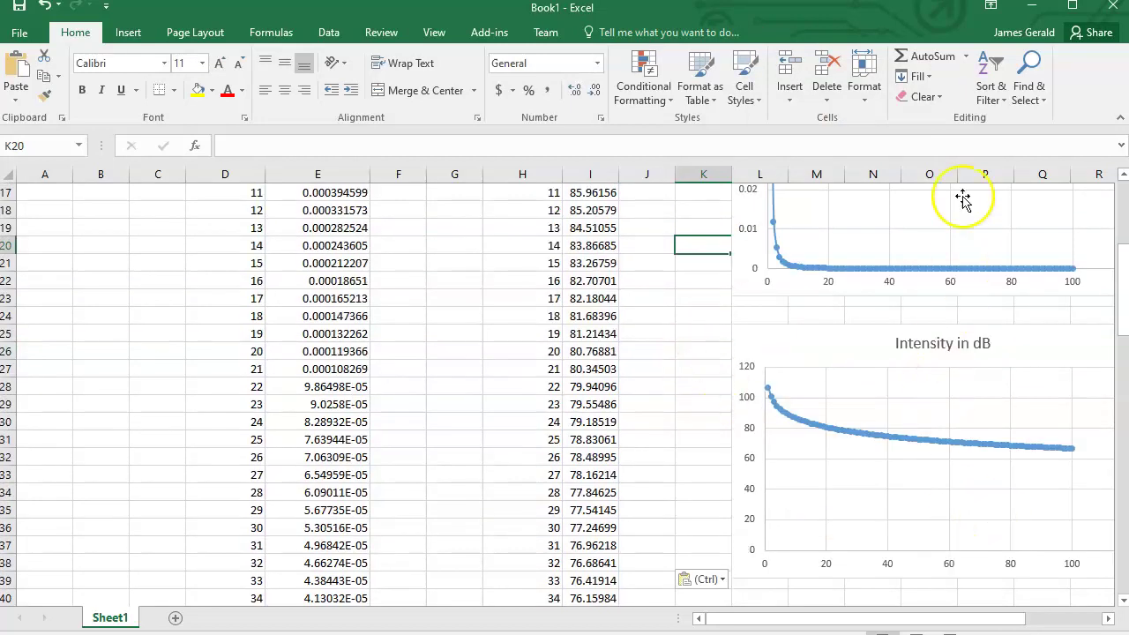
pyautogui.scroll(1, 766, 362)
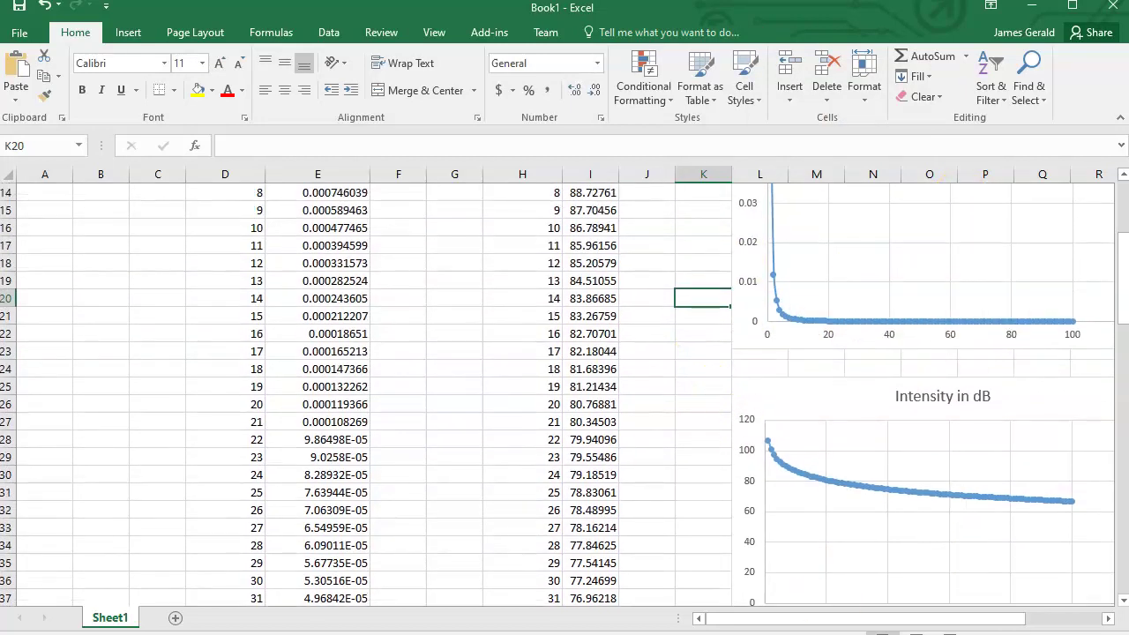
pyautogui.scroll(-1, 663, 478)
pyautogui.scroll(3, 667, 467)
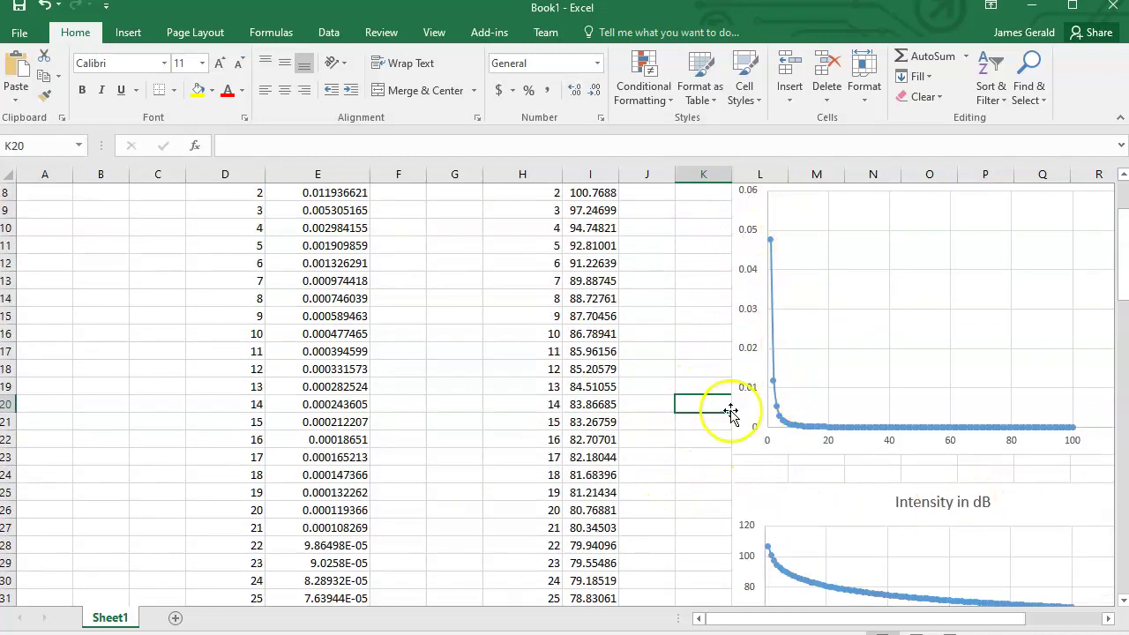
pyautogui.scroll(-4, 622, 517)
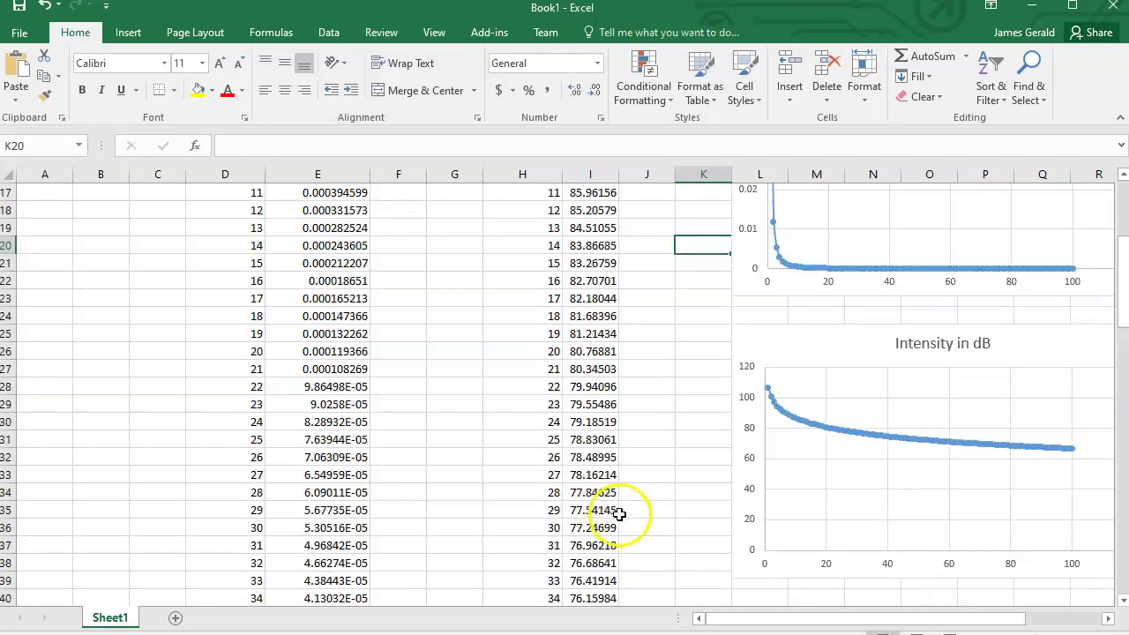
pyautogui.scroll(1, 650, 229)
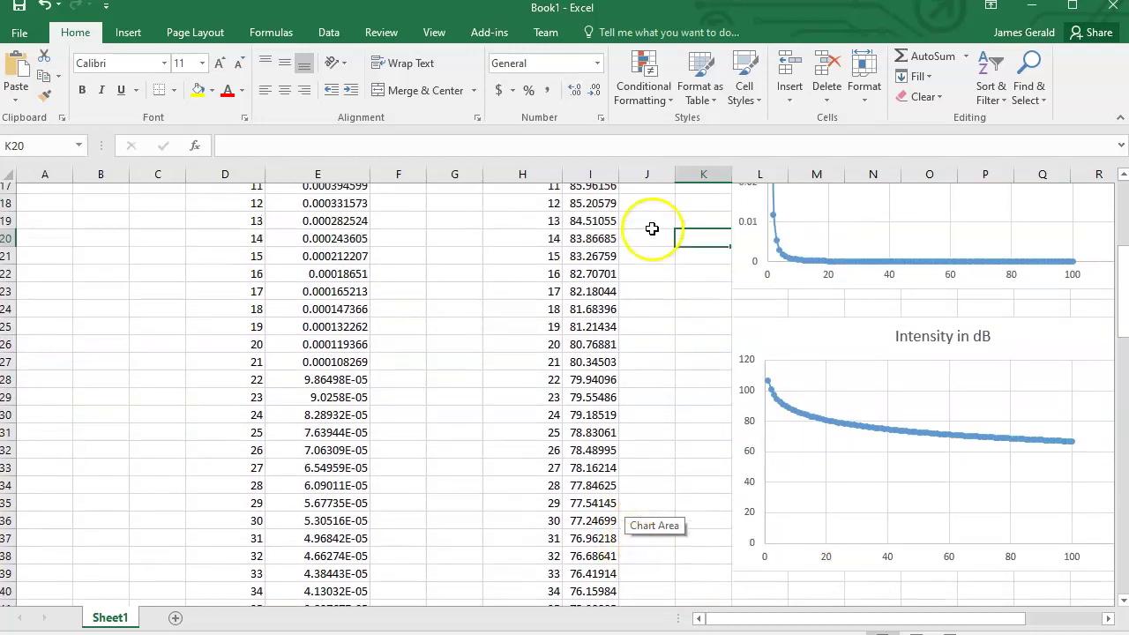
pyautogui.rightClick(843, 564)
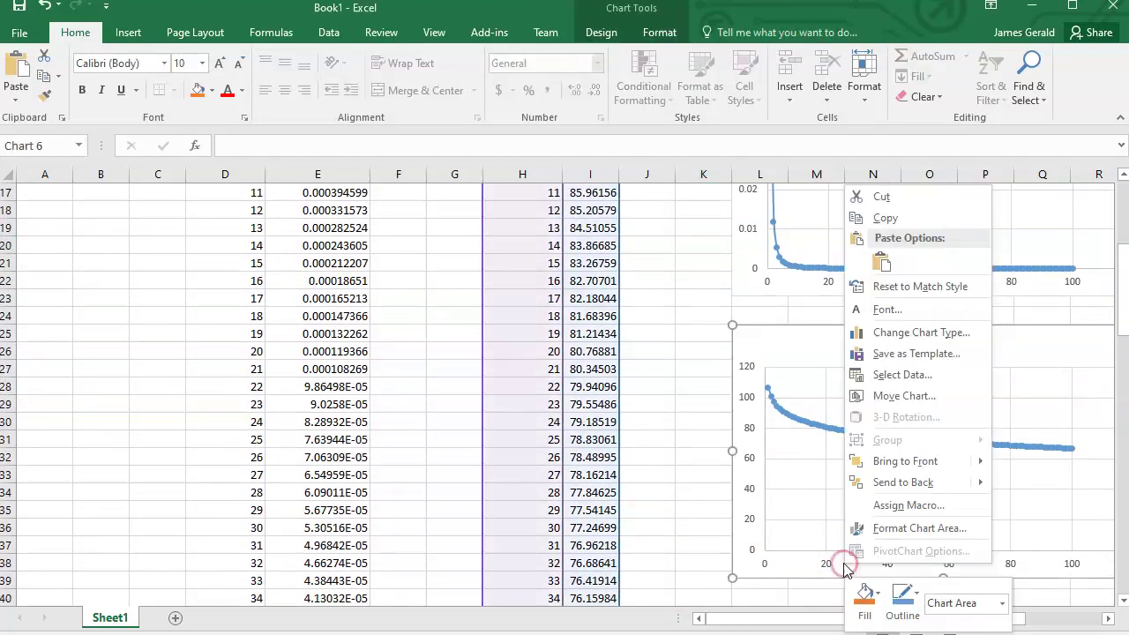
pyautogui.press('Escape')
pyautogui.click(828, 570)
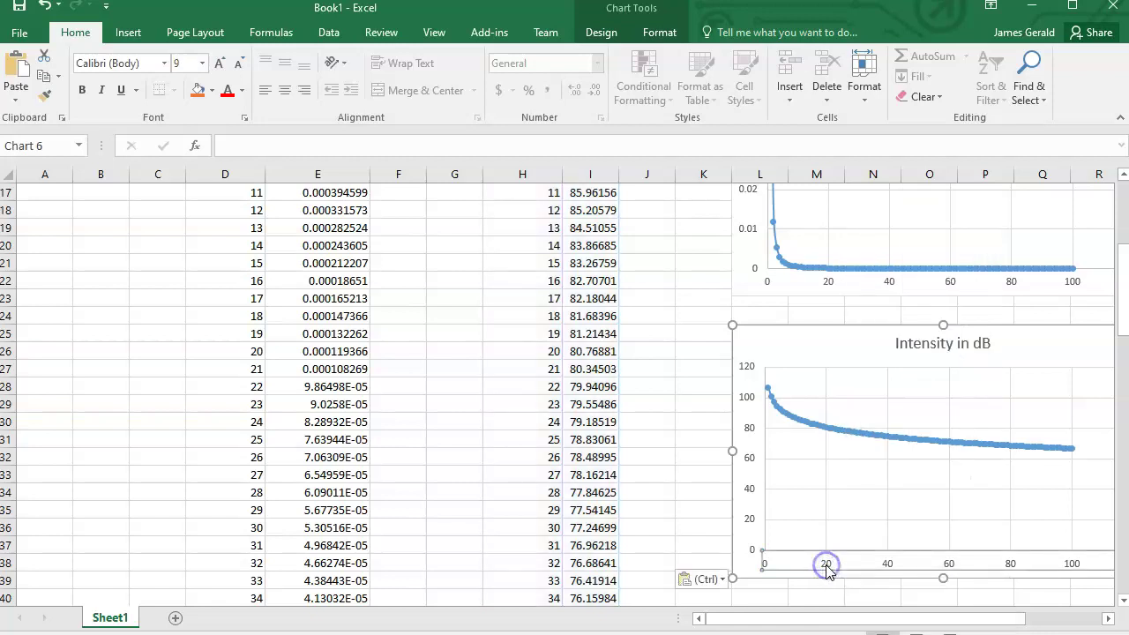
# - Switch the dB chart's distance axis to a logarithmic scale
pyautogui.rightClick(826, 568)
pyautogui.click(907, 565)
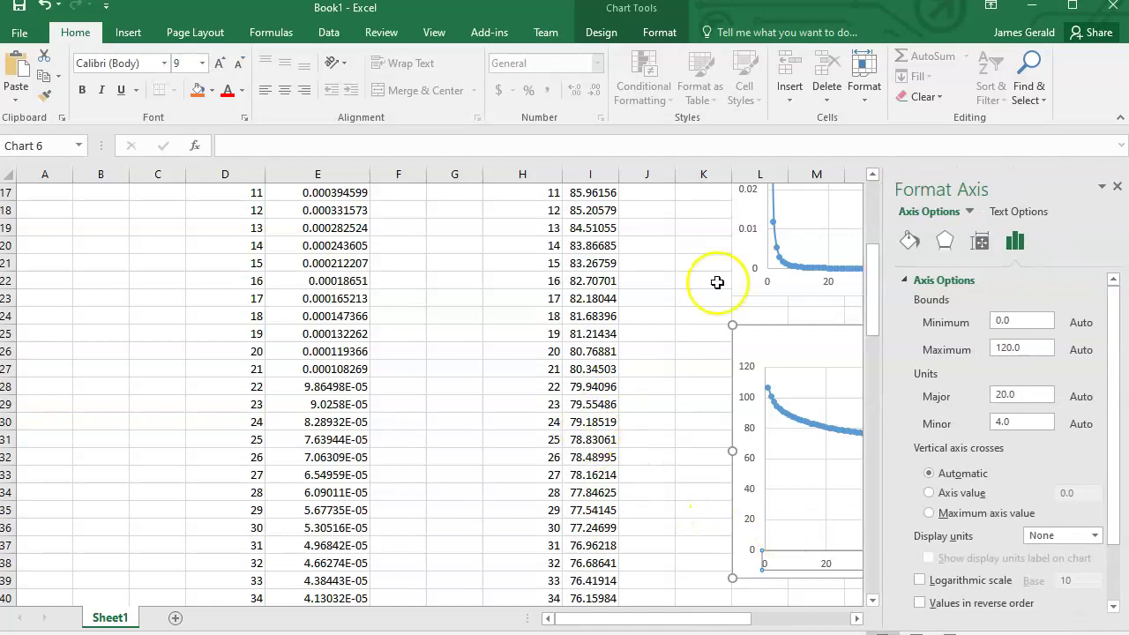
pyautogui.click(955, 584)
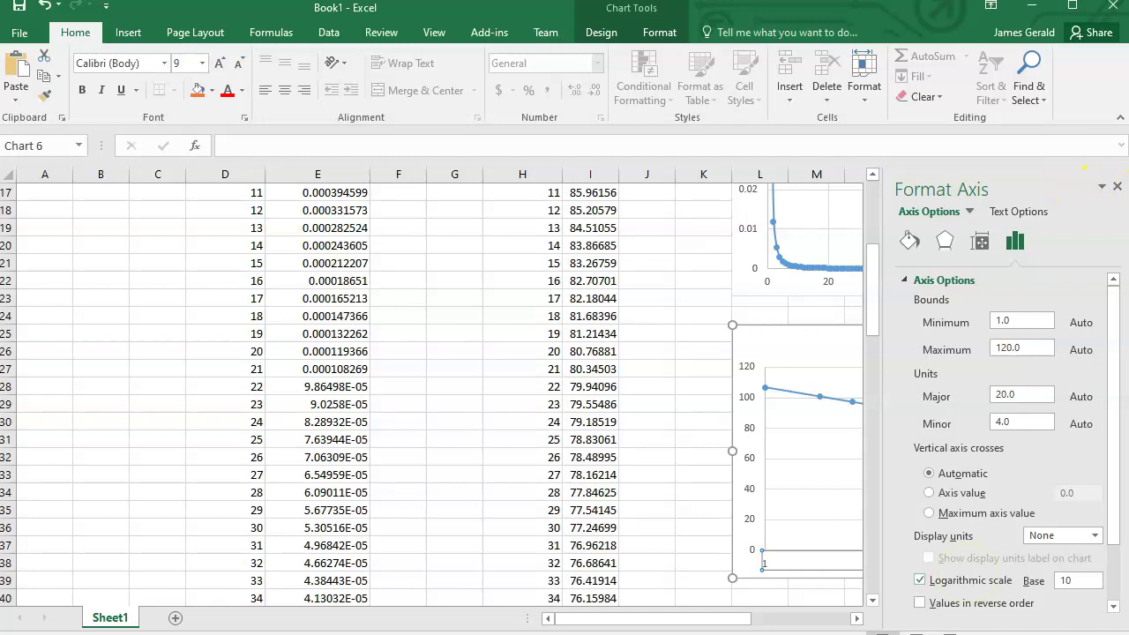
pyautogui.click(1118, 187)
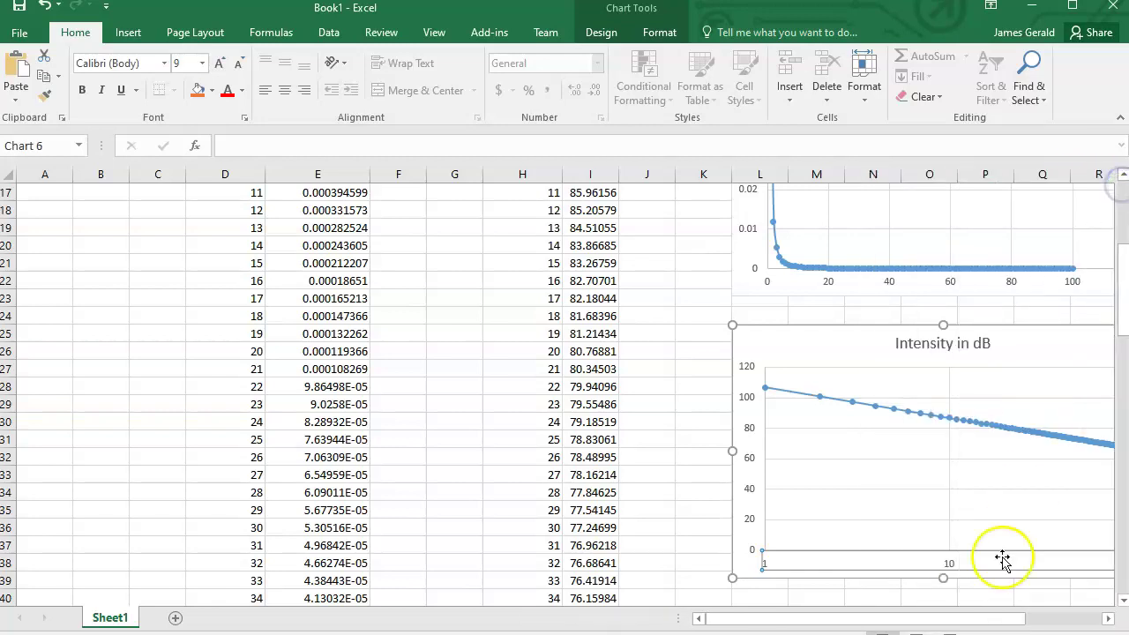
pyautogui.moveTo(882, 618); pyautogui.dragTo(958, 618)
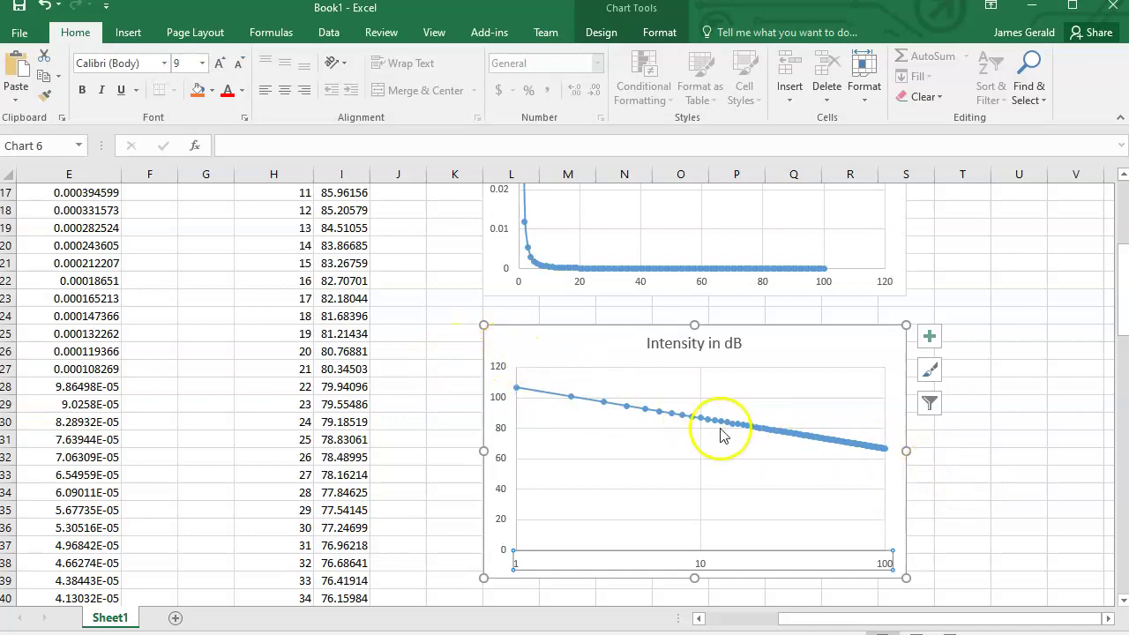
# - Return the distance axis to a linear 0–100 scale
pyautogui.rightClick(704, 567)
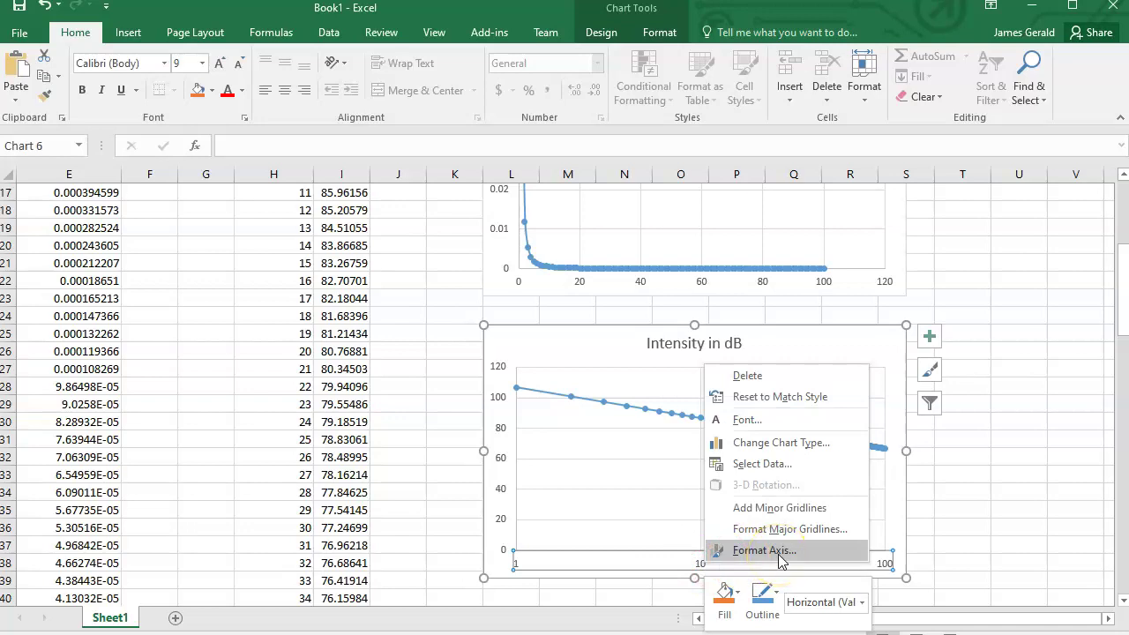
pyautogui.click(780, 556)
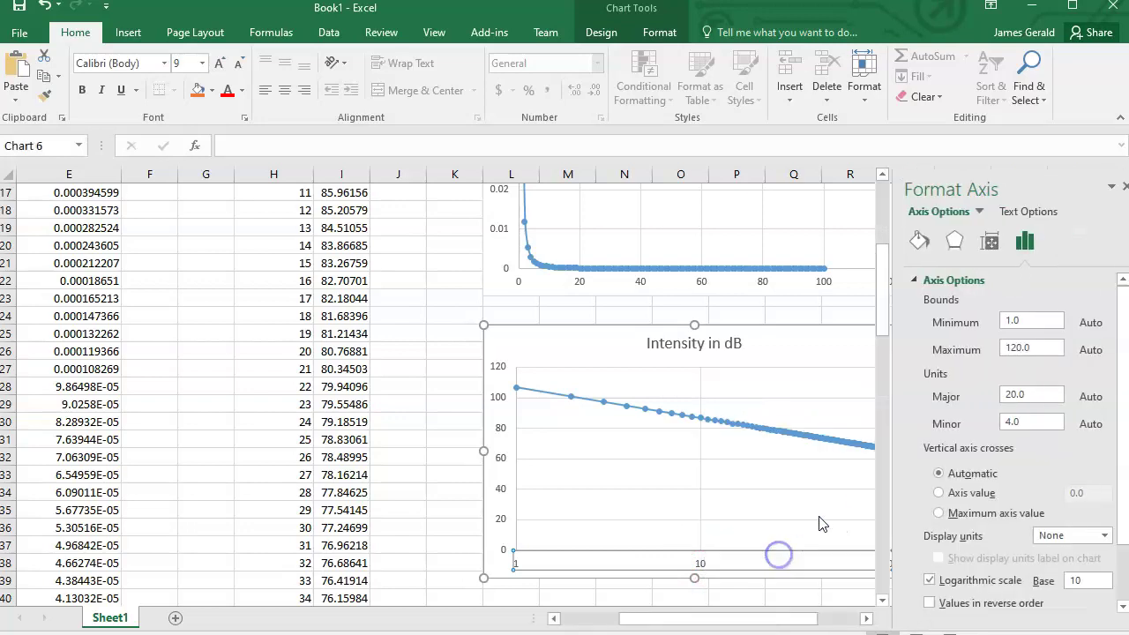
pyautogui.click(952, 584)
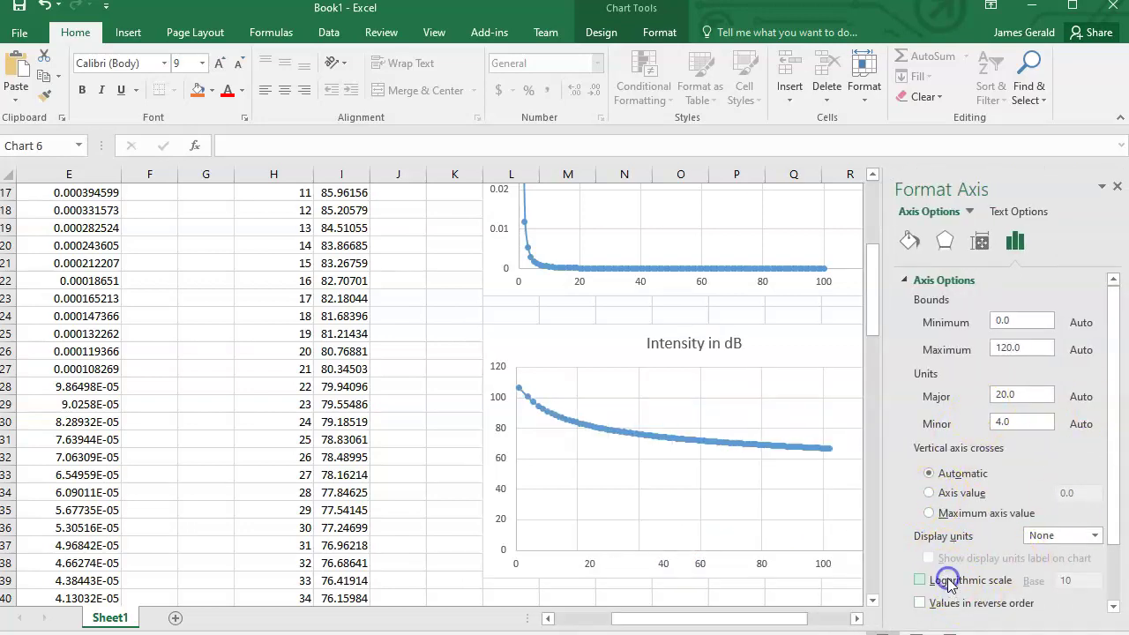
pyautogui.click(390, 416)
# - Set the W/m2 chart's intensity axis to a logarithmic scale and view the result
pyautogui.scroll(4, 391, 410)
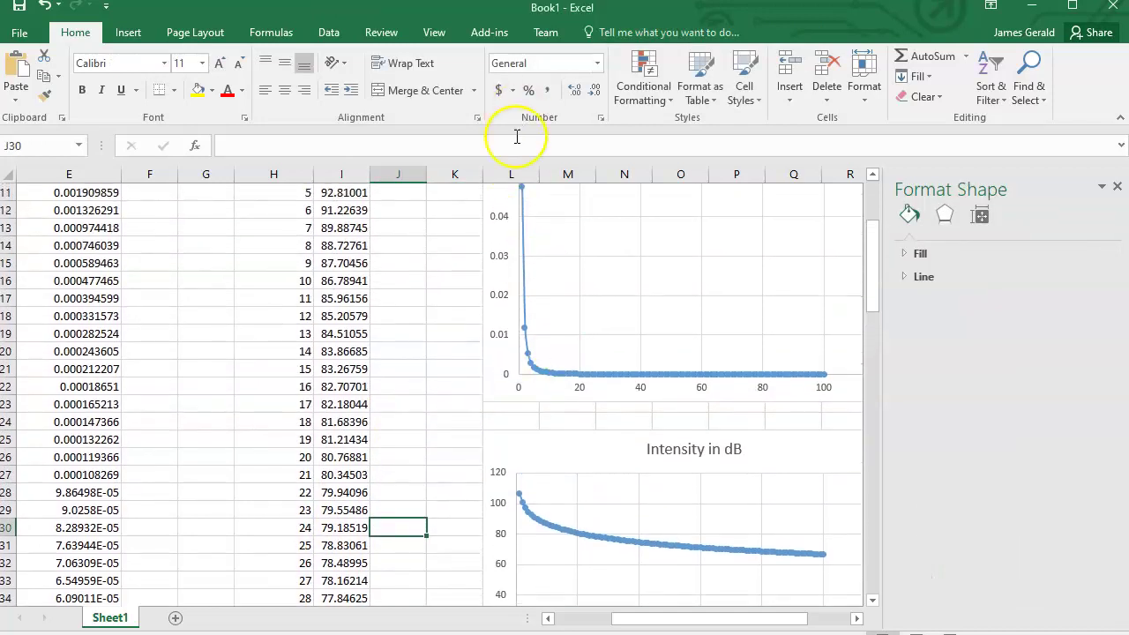
pyautogui.scroll(-1, 481, 265)
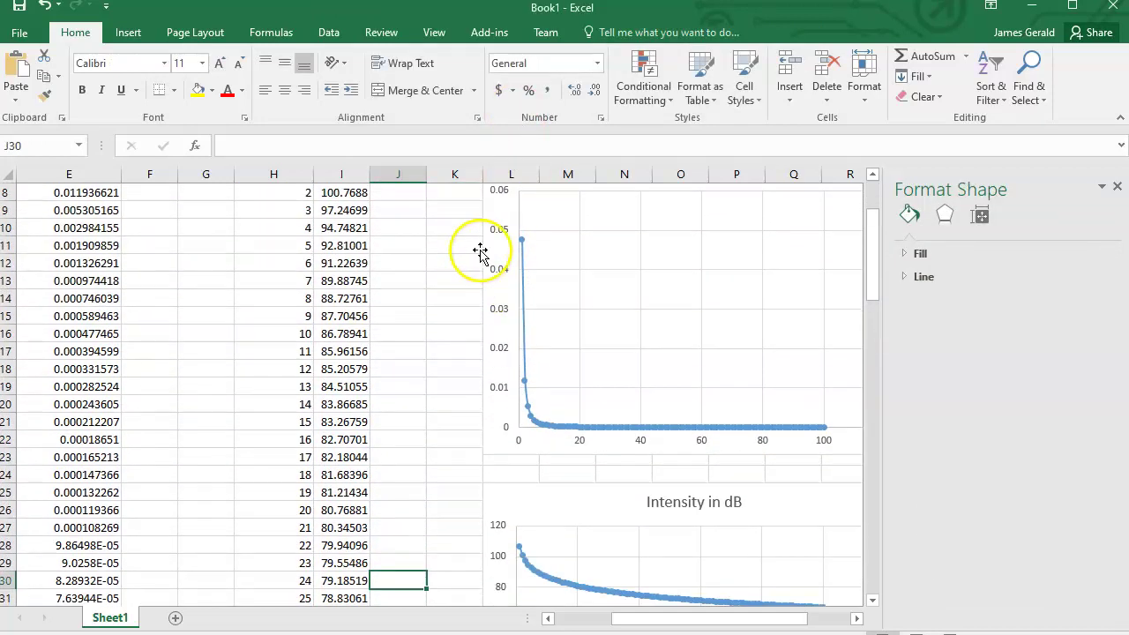
pyautogui.click(497, 308)
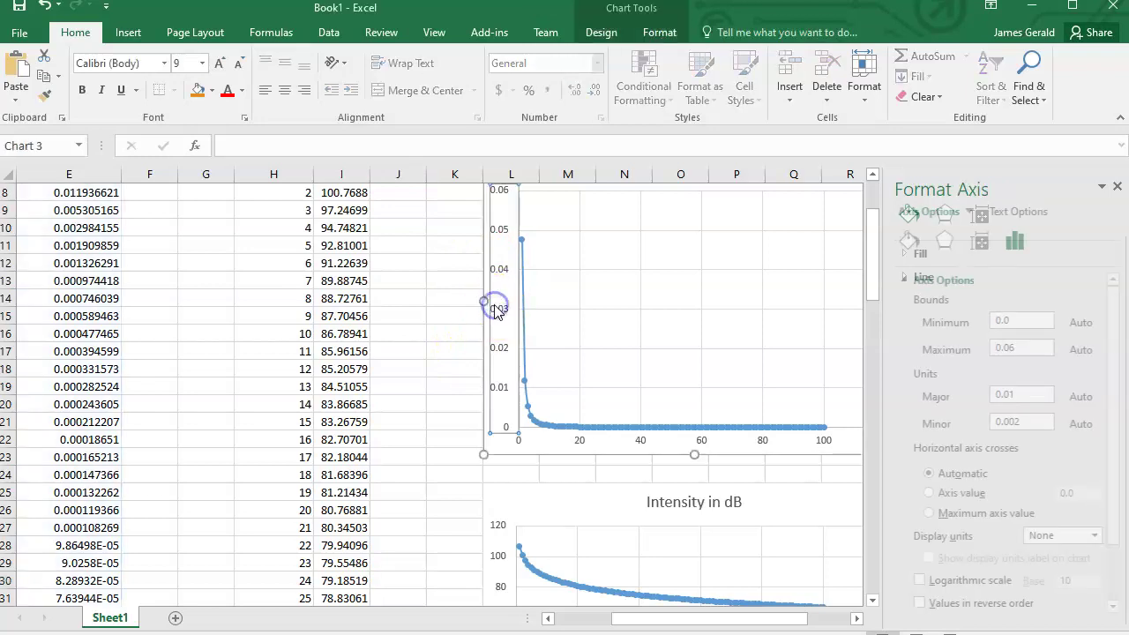
pyautogui.rightClick(495, 308)
pyautogui.click(494, 300)
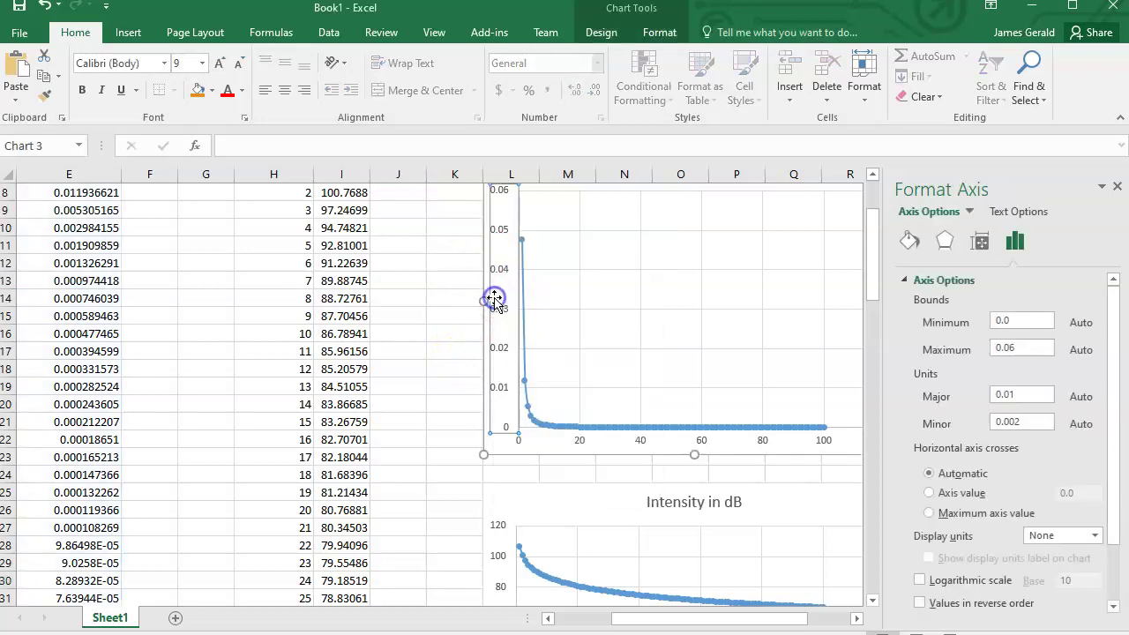
pyautogui.click(947, 587)
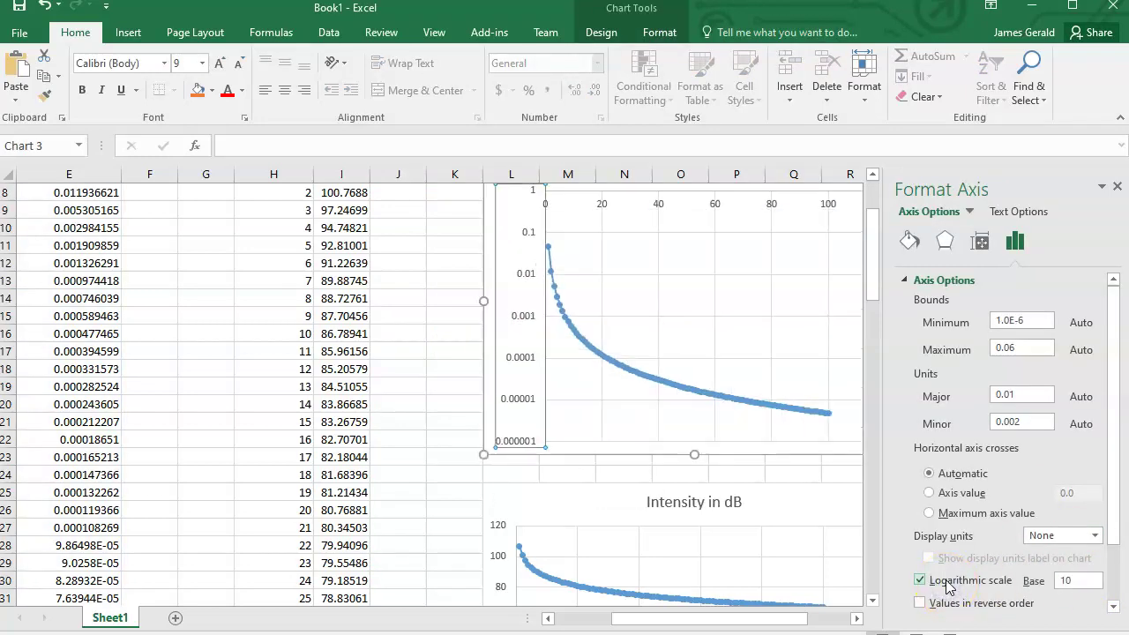
pyautogui.click(433, 419)
pyautogui.scroll(-2, 434, 419)
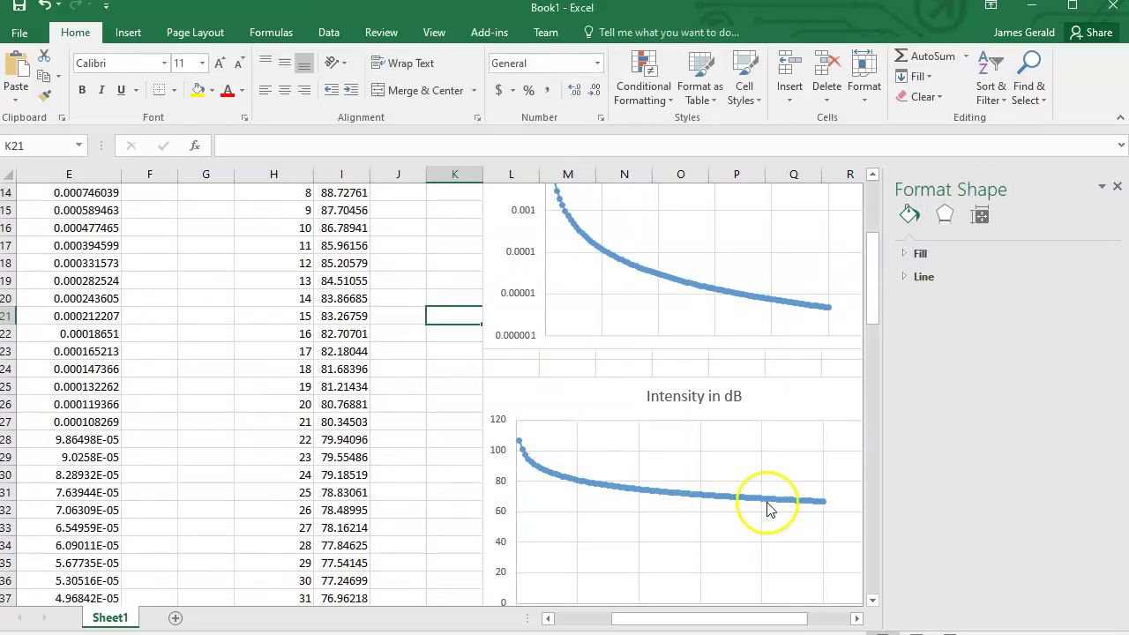
pyautogui.scroll(2, 326, 355)
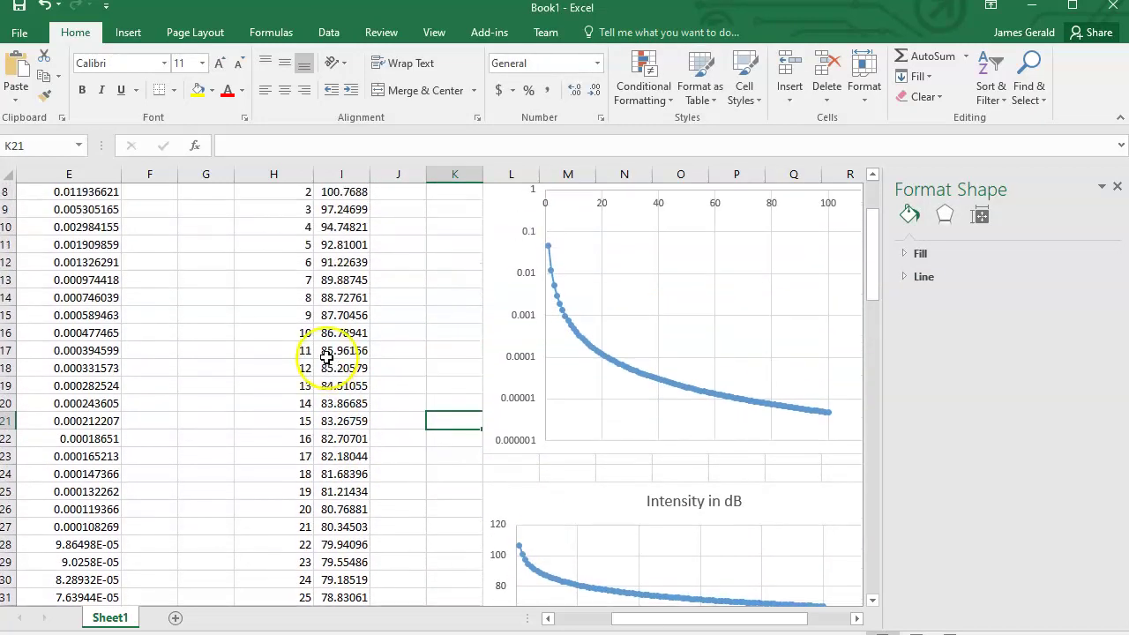
# - Restore the intensity axis to a linear 0–0.06 scale
pyautogui.click(523, 316)
pyautogui.rightClick(523, 315)
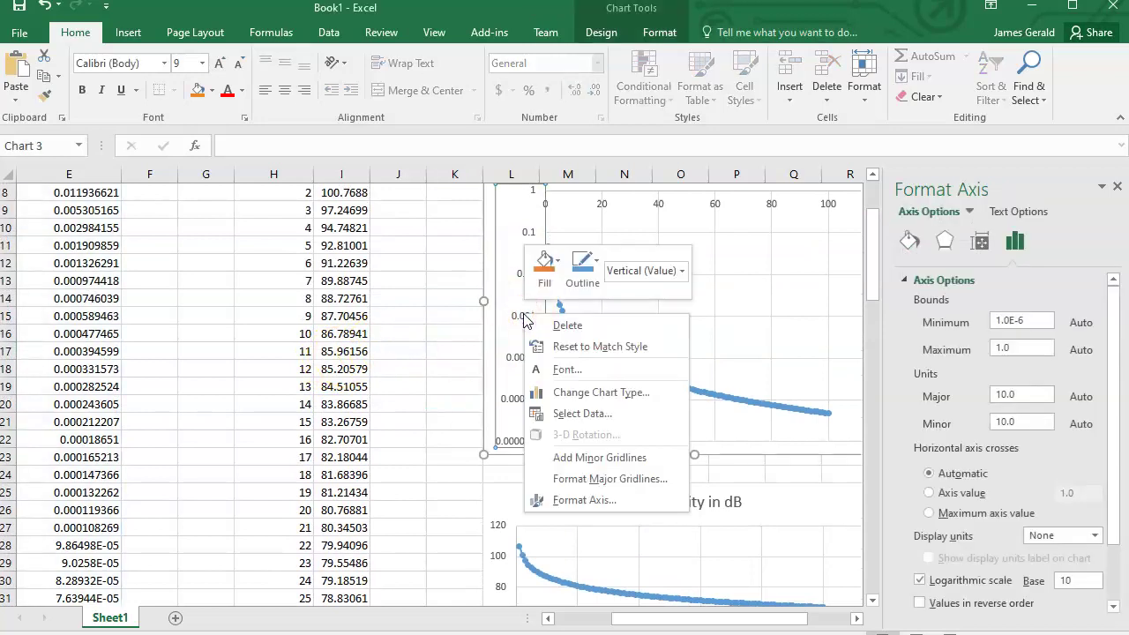
pyautogui.click(988, 582)
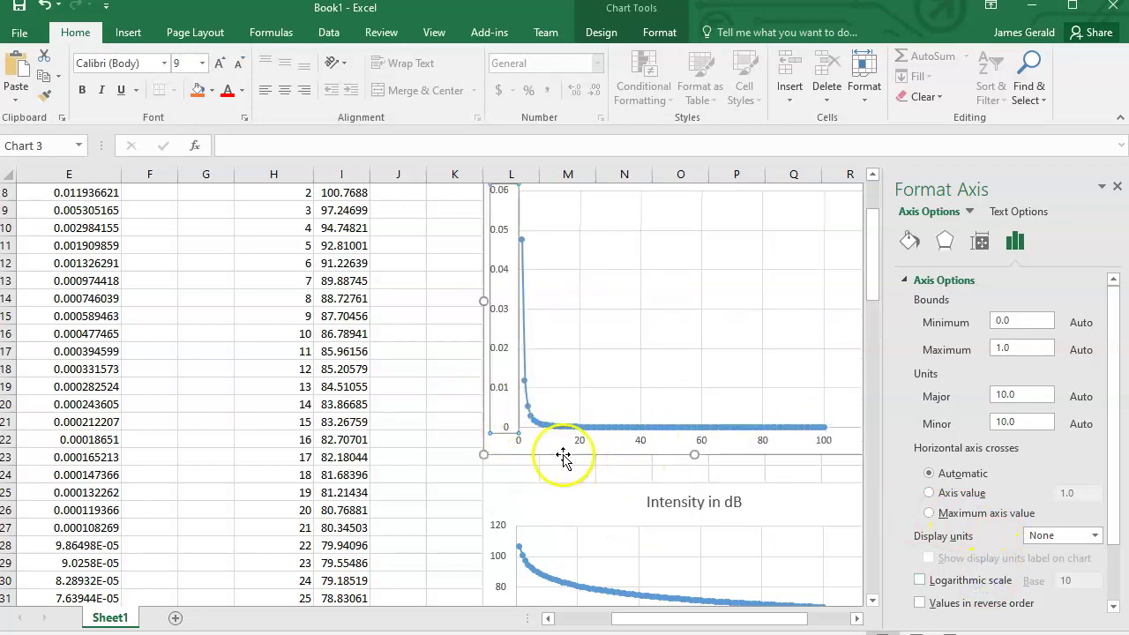
pyautogui.click(436, 455)
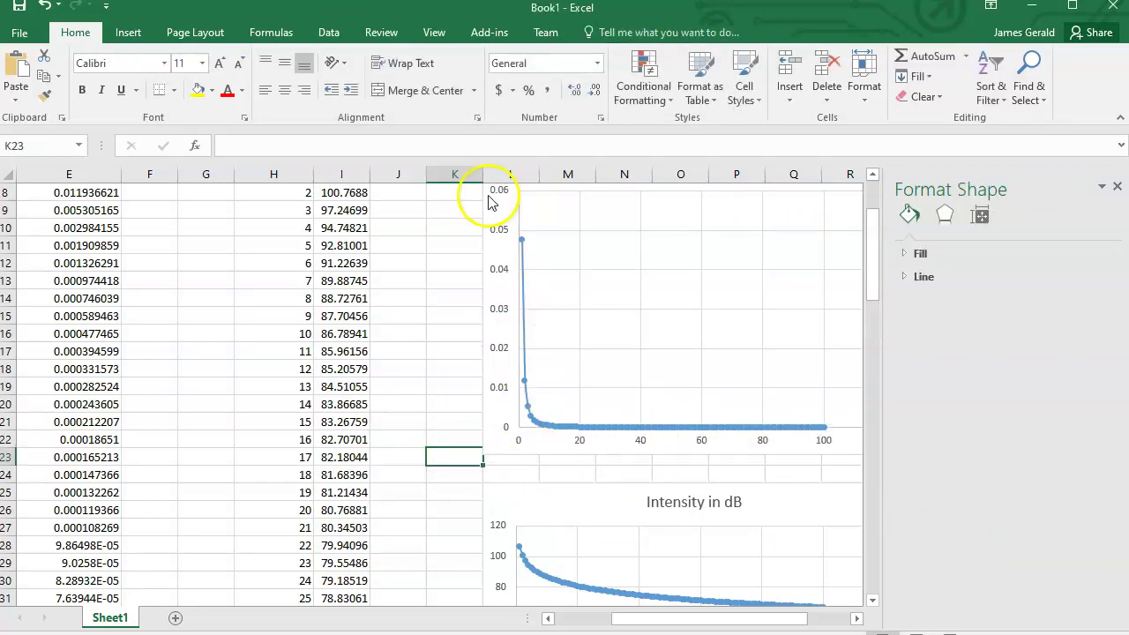
pyautogui.scroll(-3, 446, 411)
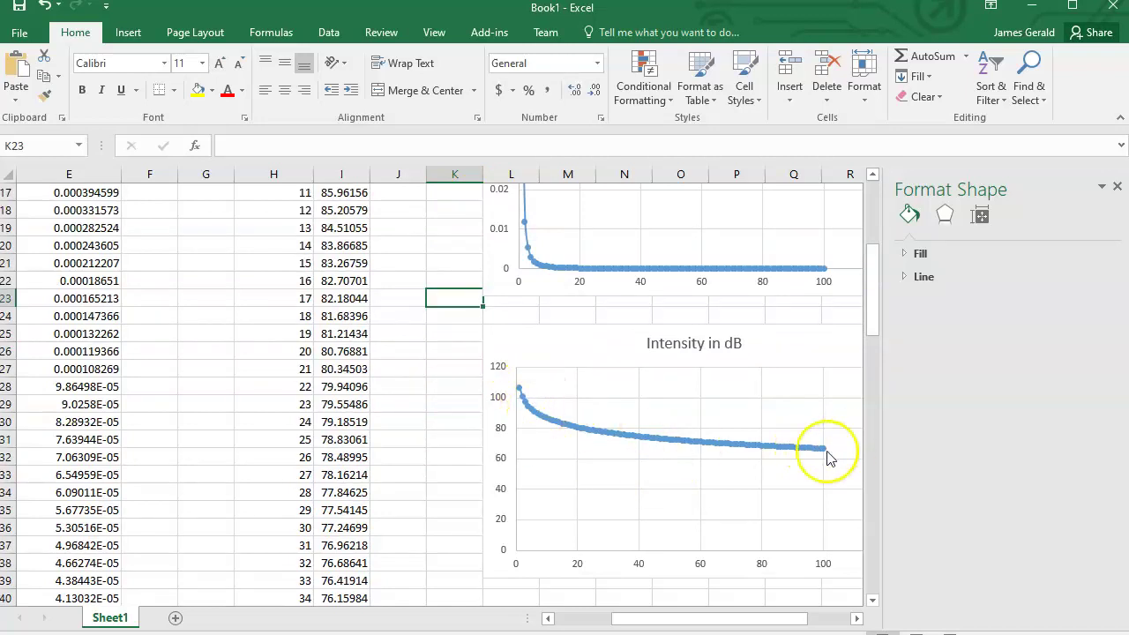
pyautogui.moveTo(822, 451)
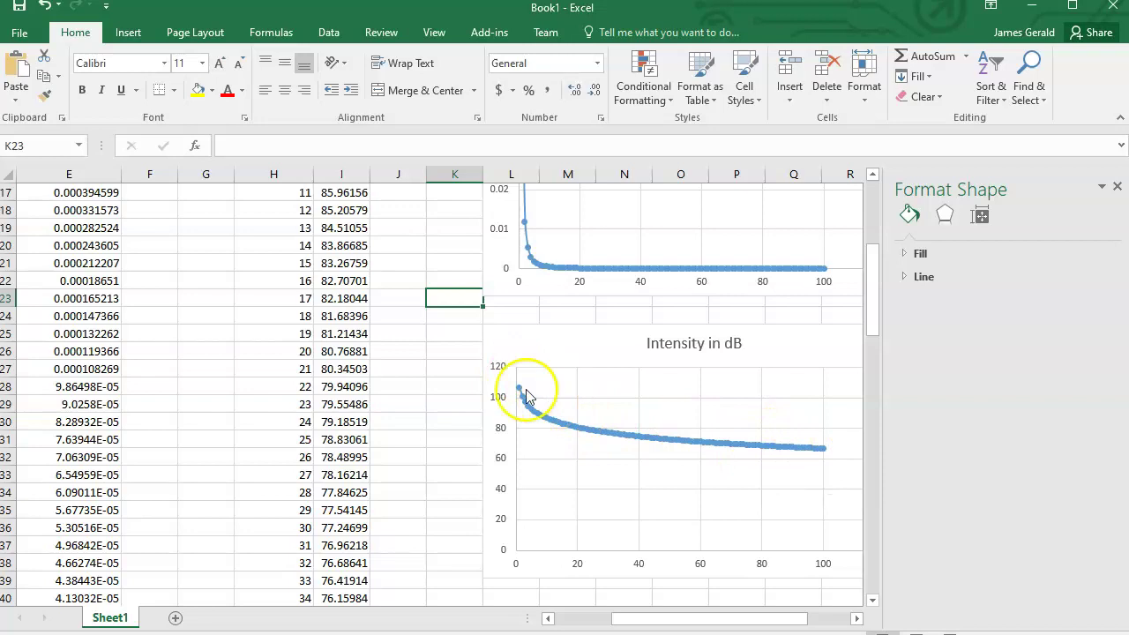
pyautogui.moveTo(518, 393)
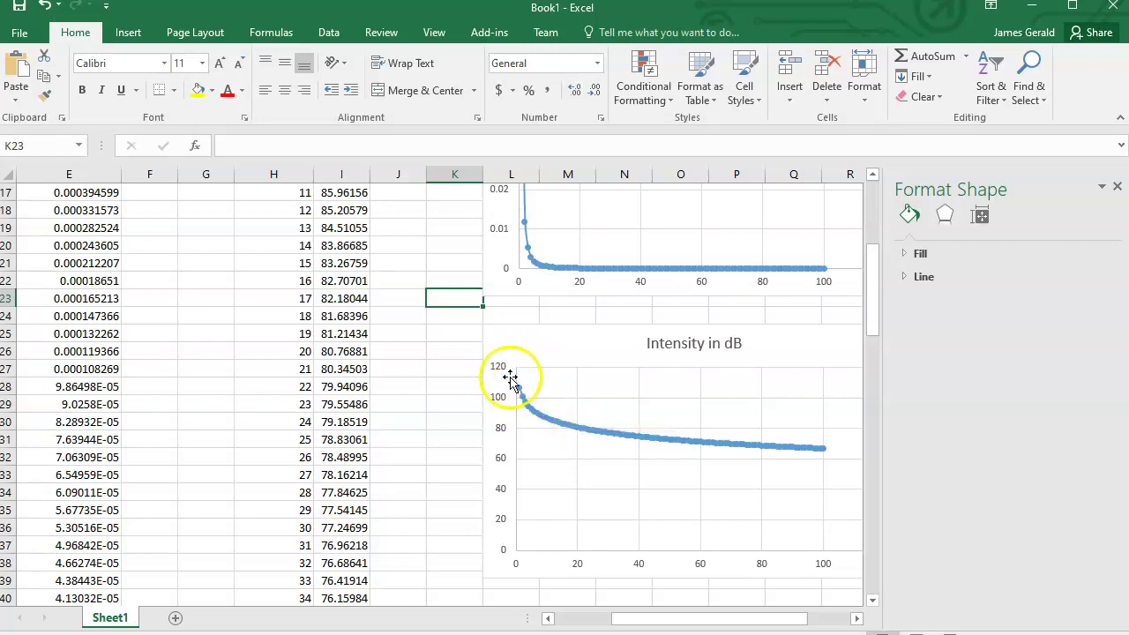
pyautogui.scroll(3, 415, 370)
pyautogui.click(425, 356)
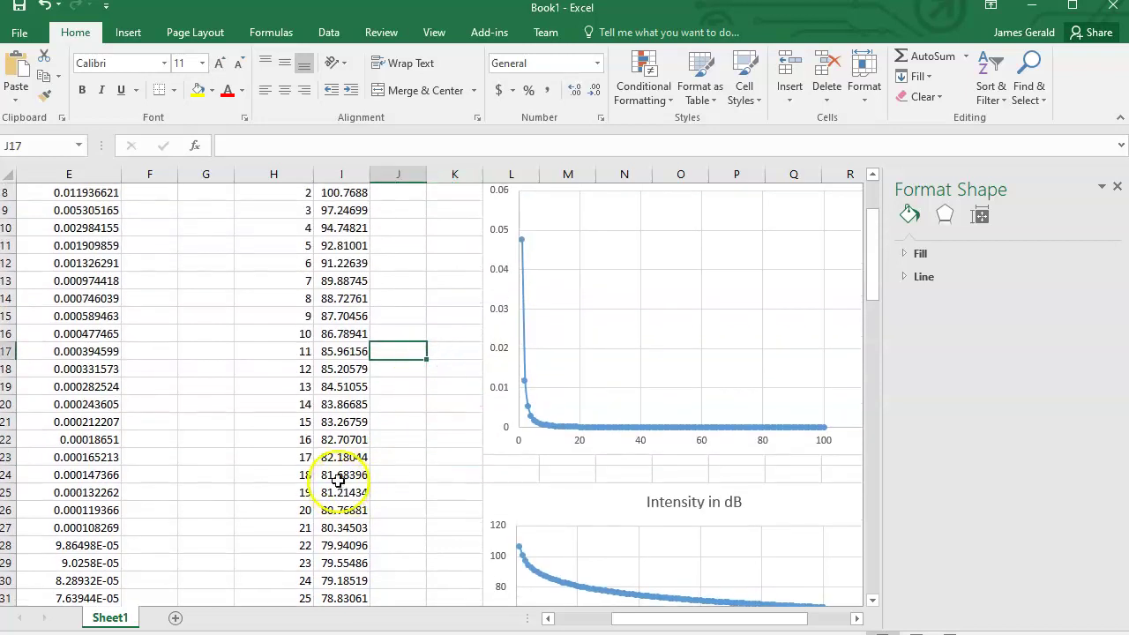
pyautogui.scroll(3, 343, 474)
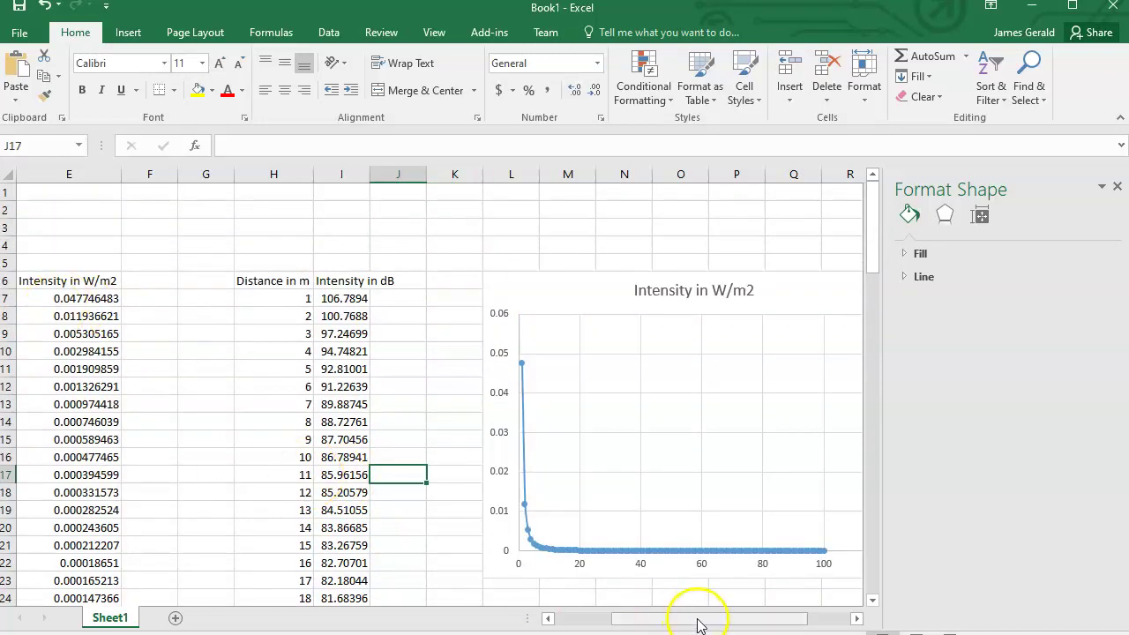
pyautogui.moveTo(701, 619); pyautogui.dragTo(588, 618)
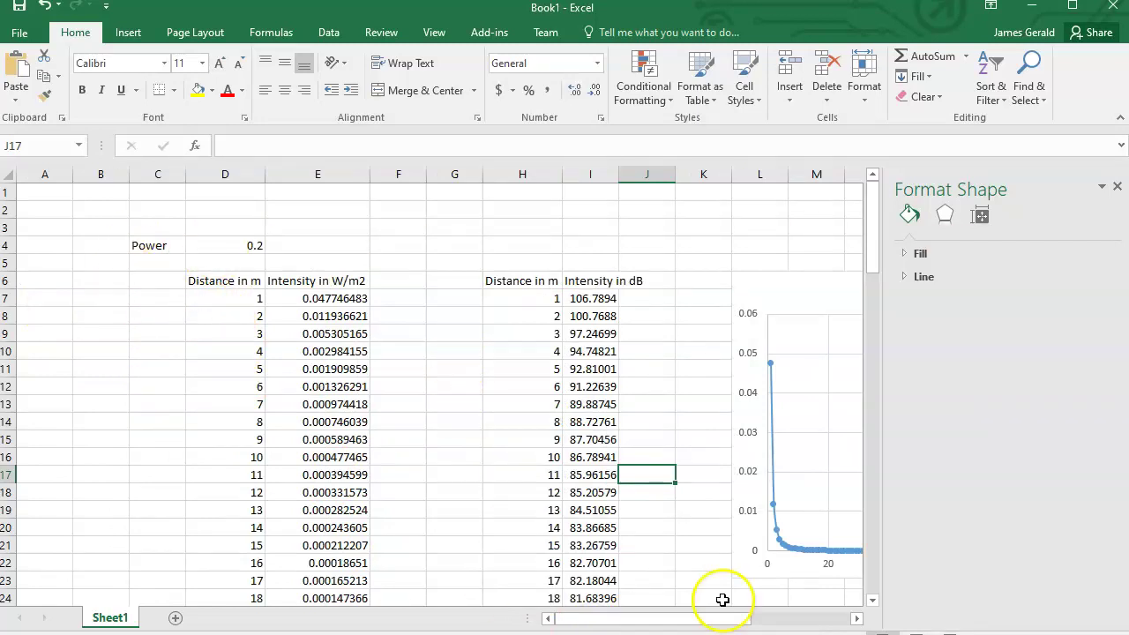
pyautogui.moveTo(660, 618)
pyautogui.mouseDown()
pyautogui.moveTo(812, 624)
pyautogui.moveTo(674, 617)
pyautogui.mouseUp()
# - Change the Power in D4 to 0.35, giving 0.083556345 W/m2 and 109.2198 dB at 1 m
pyautogui.click(167, 245)
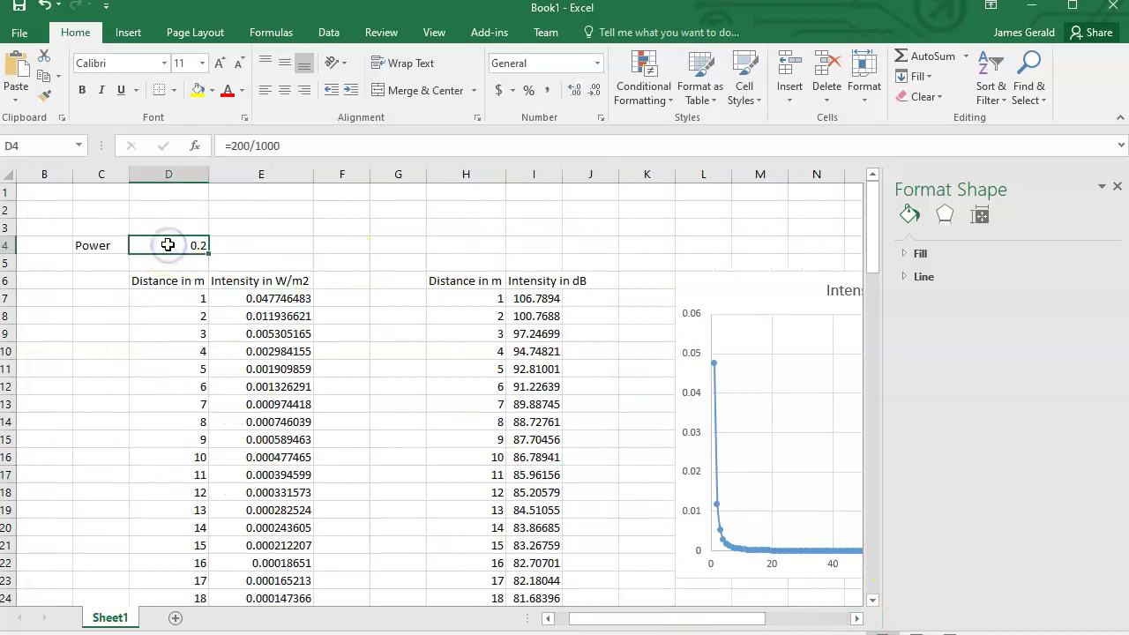
pyautogui.click(246, 146)
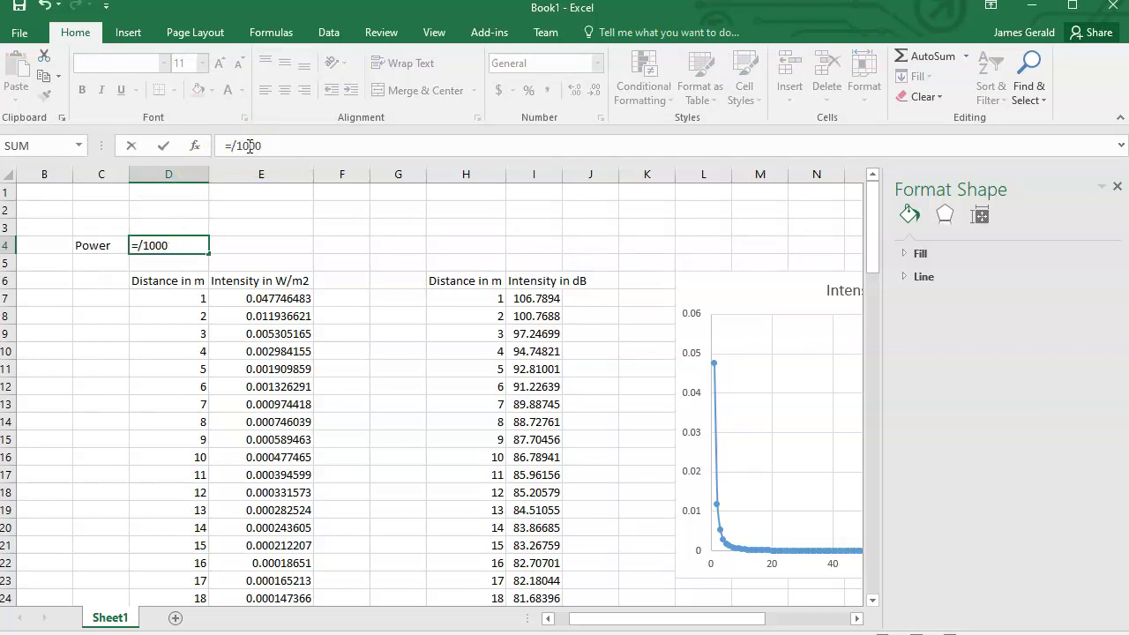
pyautogui.press('Return')
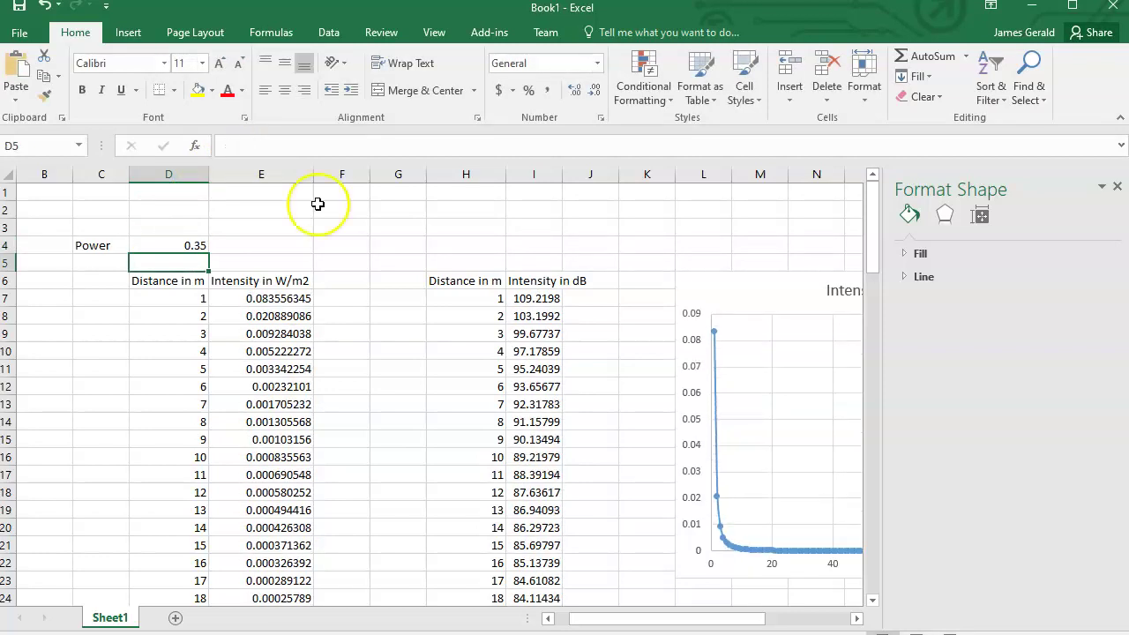
pyautogui.scroll(-5, 659, 481)
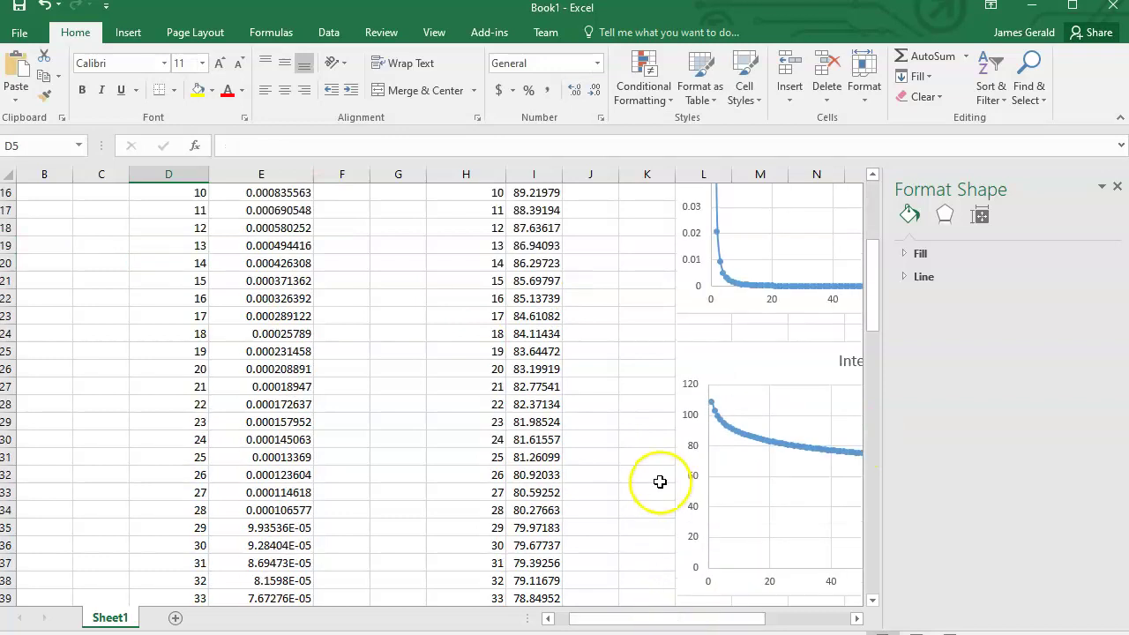
pyautogui.scroll(5, 652, 467)
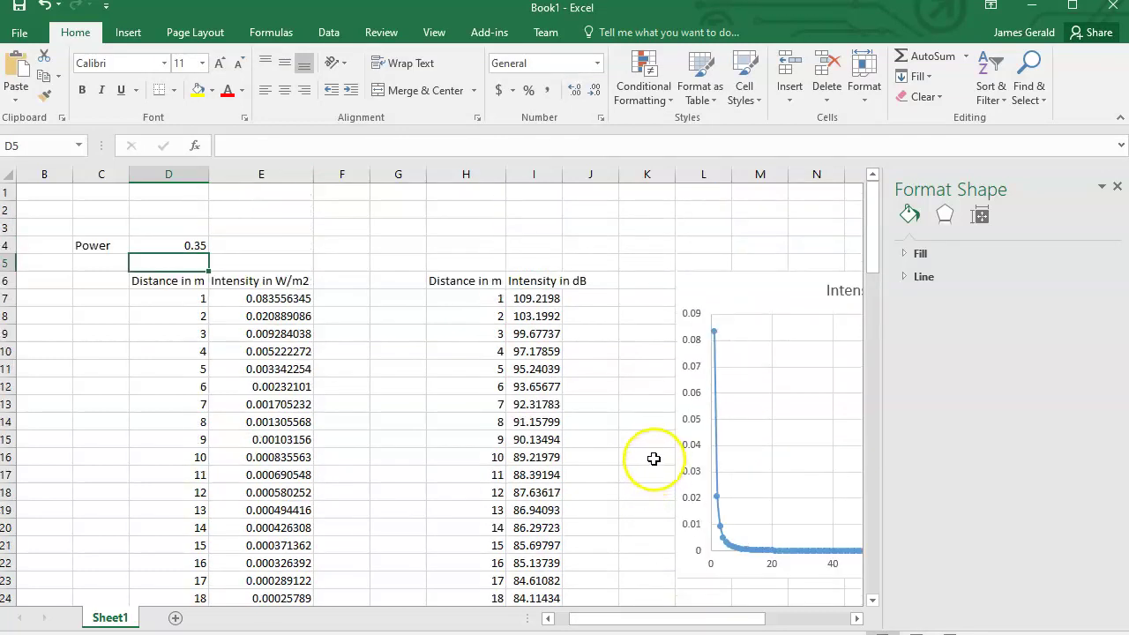